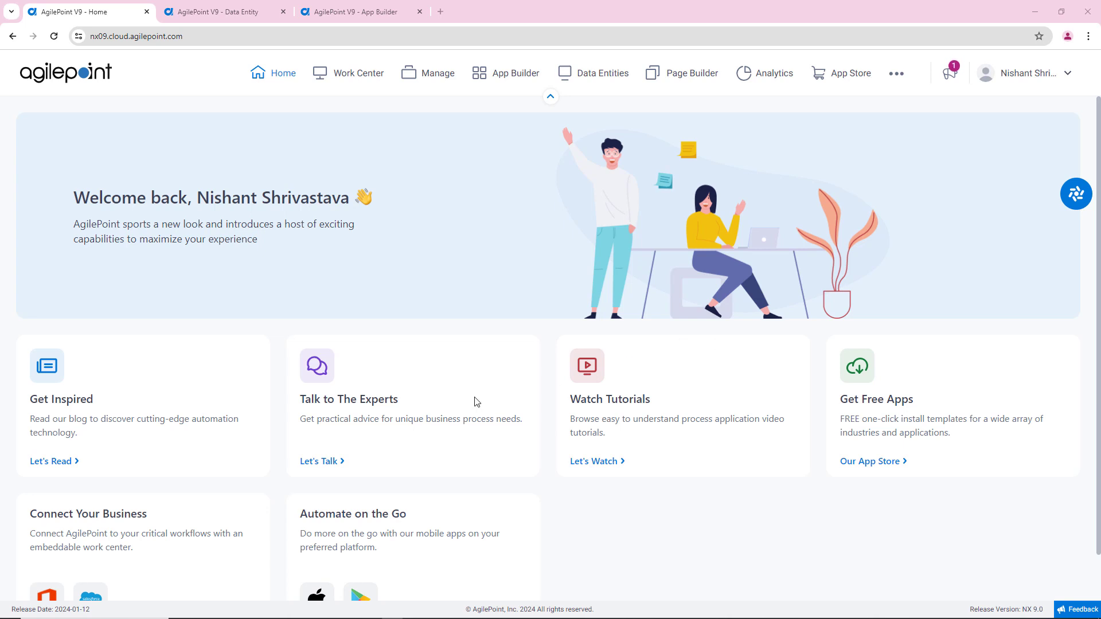
Step: Open the entity import form in the Data Entities designer to view the supported file formats and import options
click(232, 15)
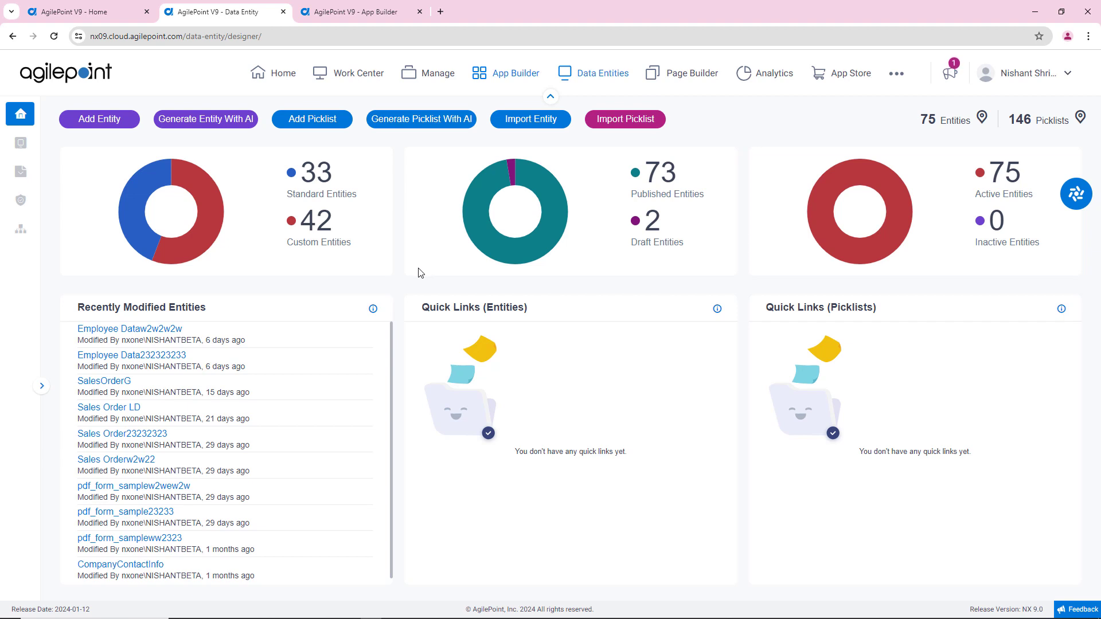
click(545, 124)
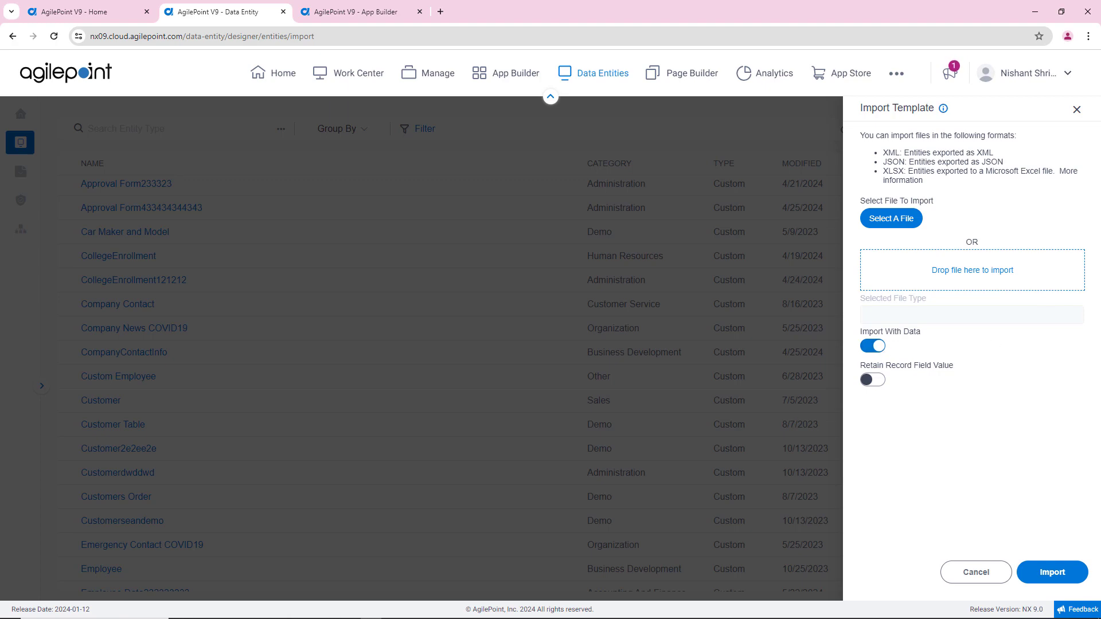
Step: Switch to Excel and show the Employee Sample Data.xlsx workbook maximized to review its employee columns
drag(1100, 93, 820, 99)
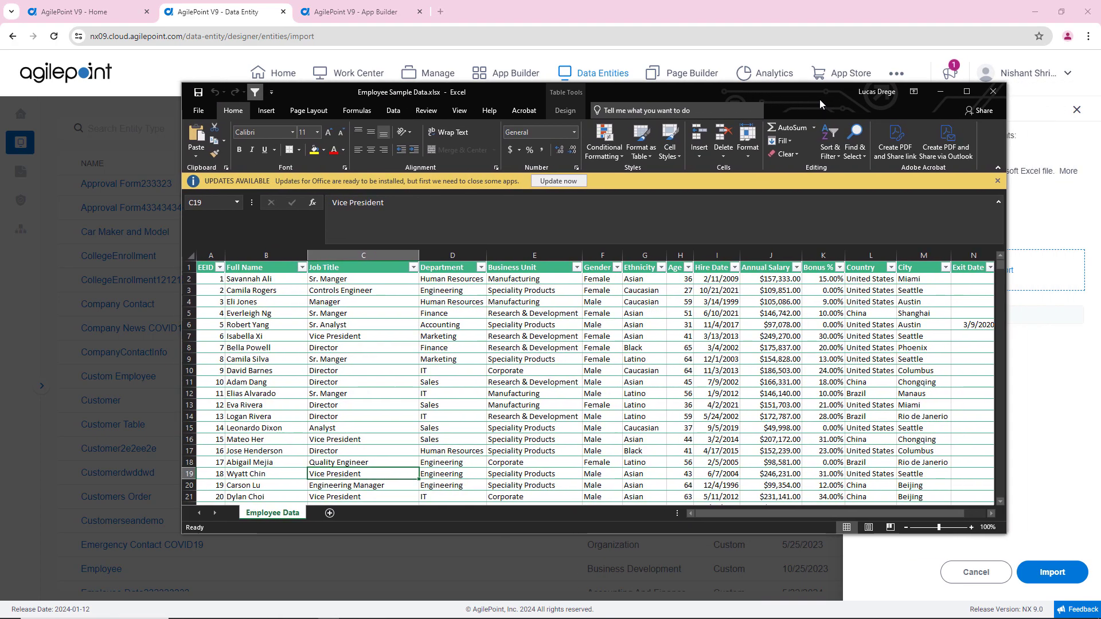
click(961, 90)
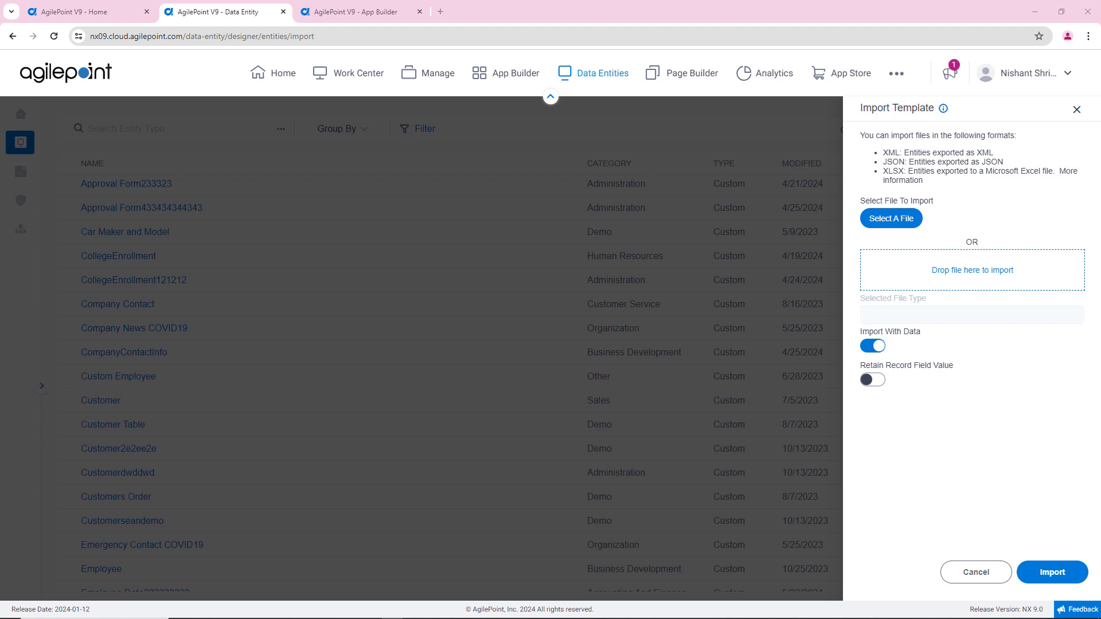
drag(1100, 73, 730, 57)
click(865, 57)
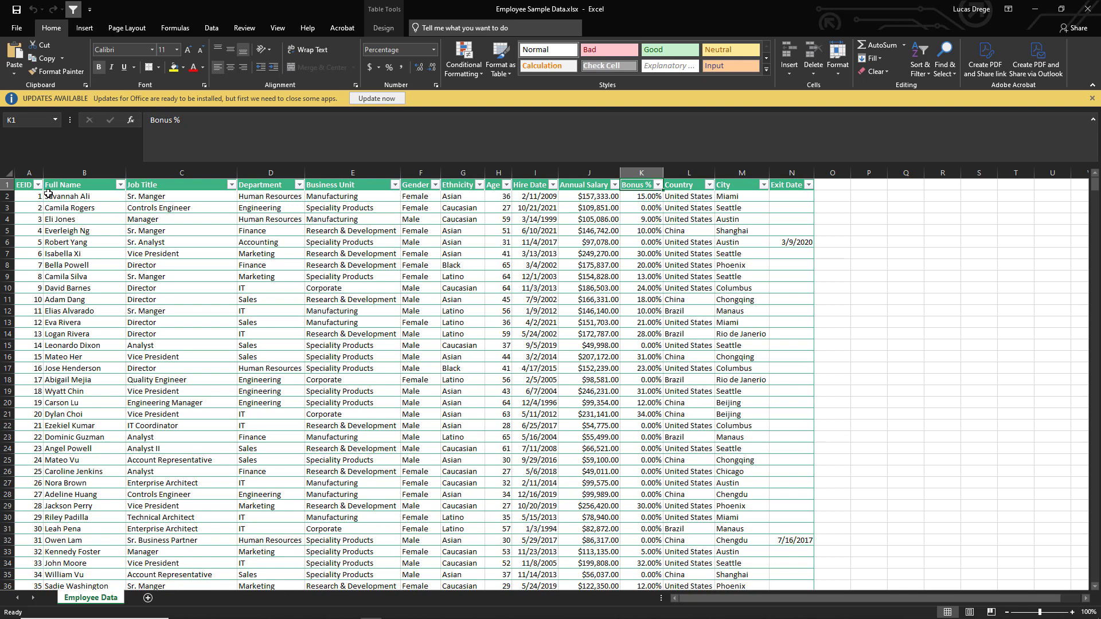
Step: Examine the number format categories for the EEID header cell, leaving its format as it is
right_click(28, 185)
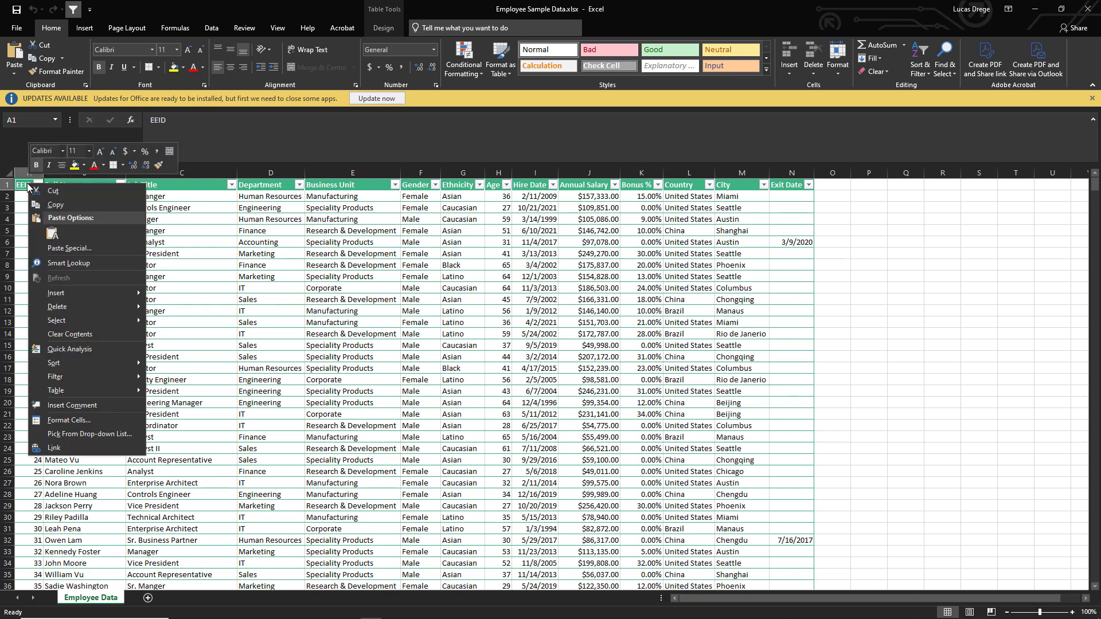
click(68, 420)
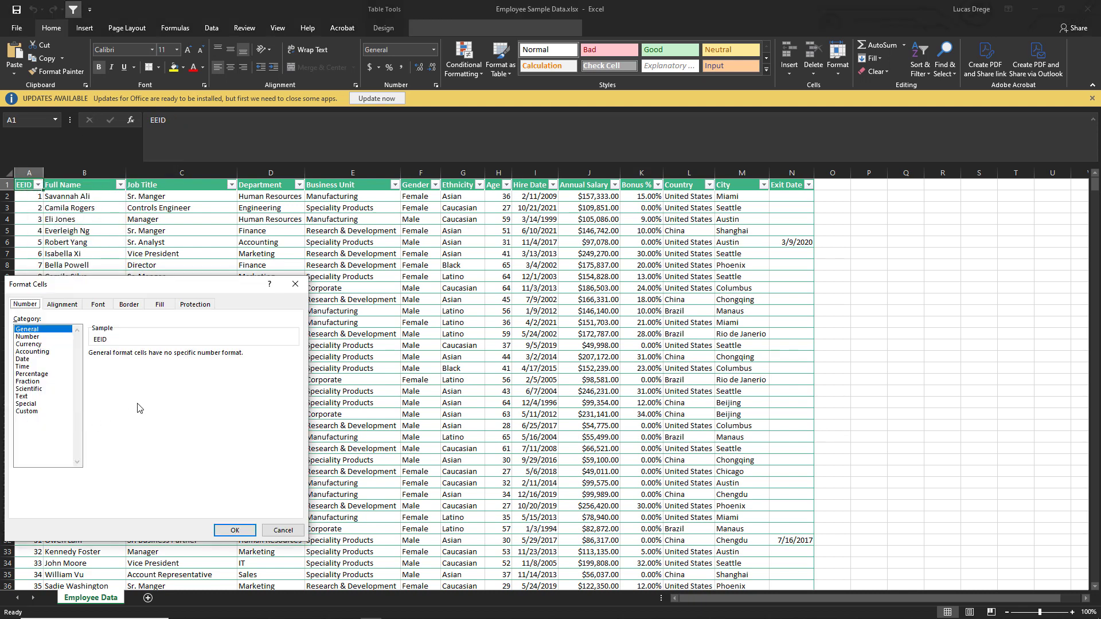
drag(189, 284, 611, 172)
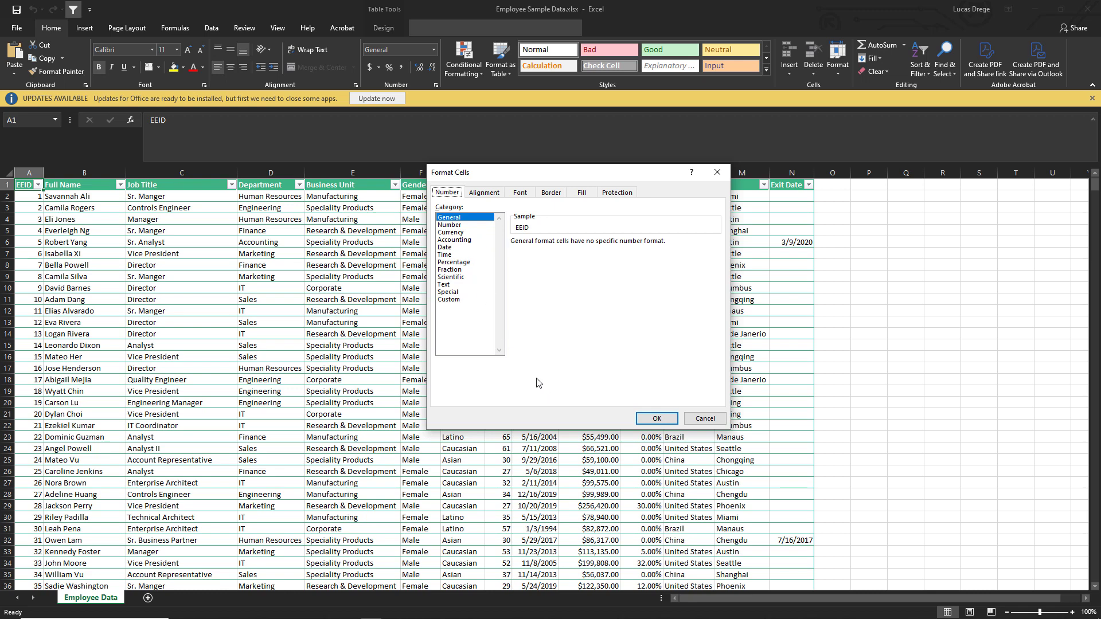
click(705, 418)
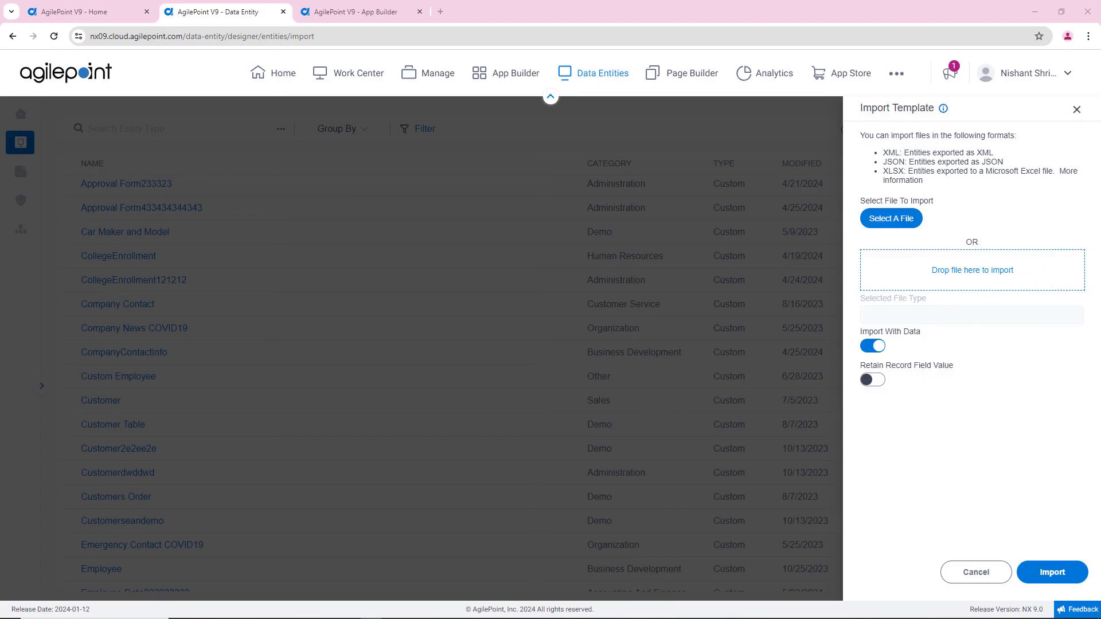
Step: Switch to the AgilePoint App Builder and choose Form-Based App as the new app's type
click(370, 14)
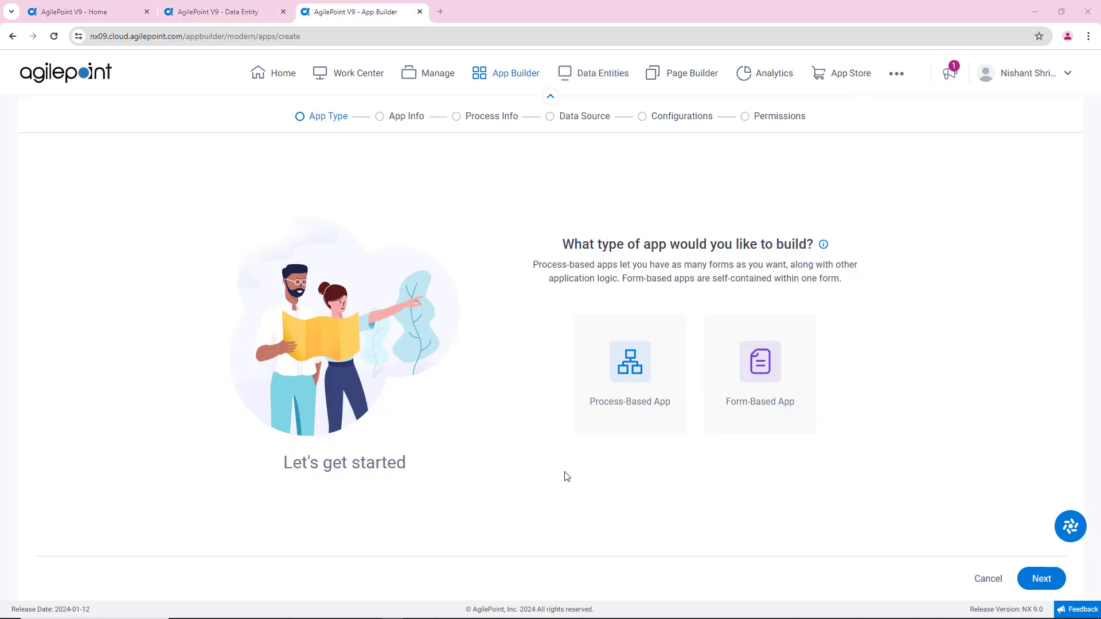
click(760, 365)
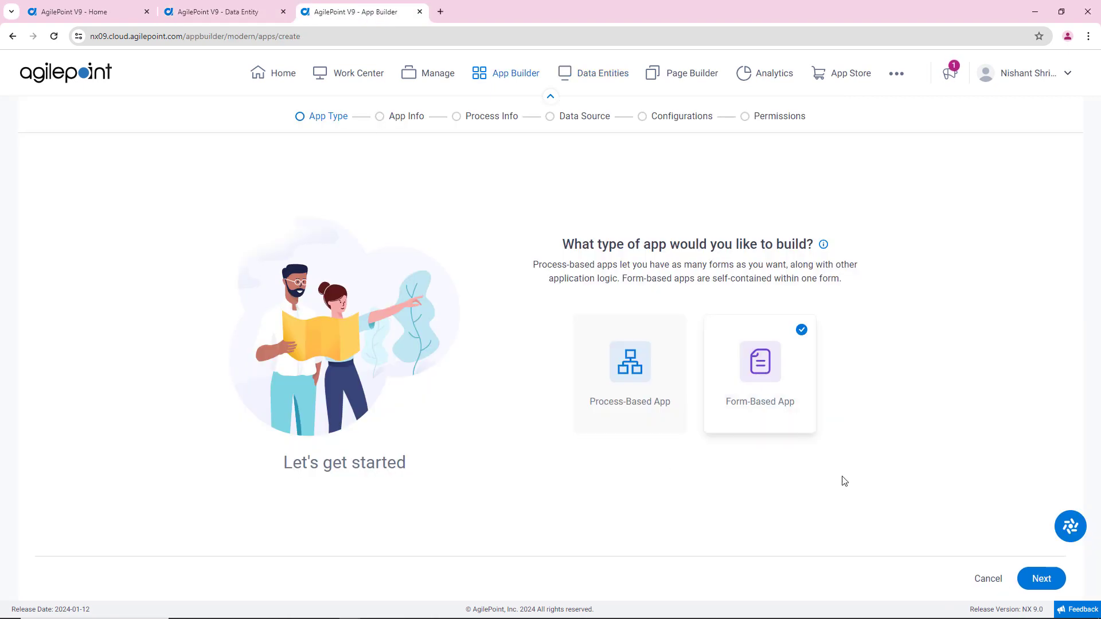
click(1034, 579)
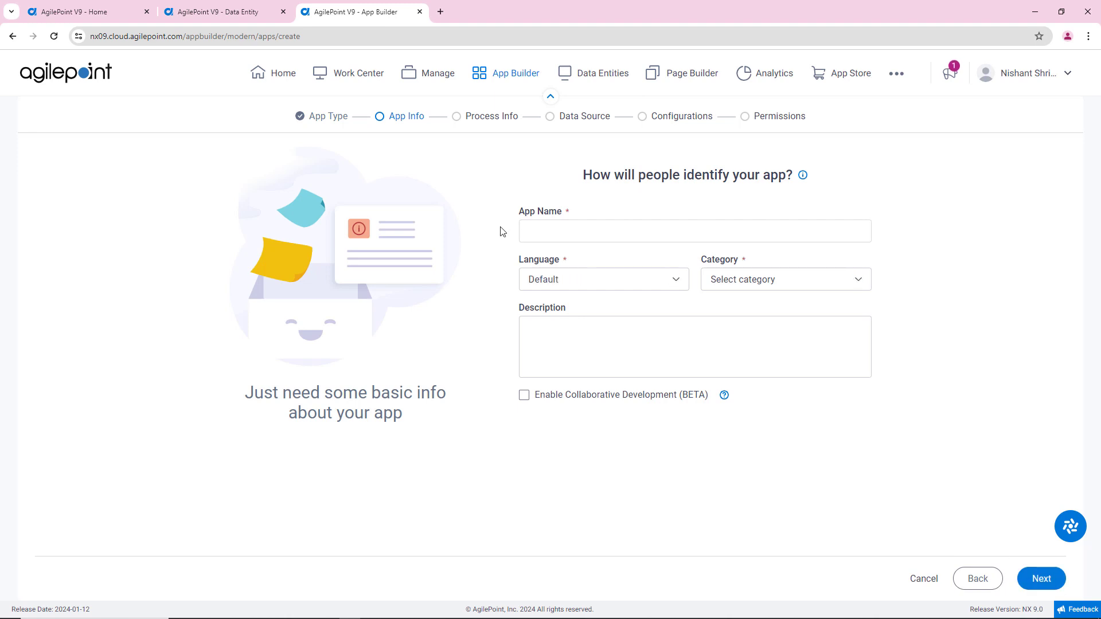
Step: Name the app EmpTable, assign it to the Administration category and continue to the data source stage
click(587, 228)
text(Em)
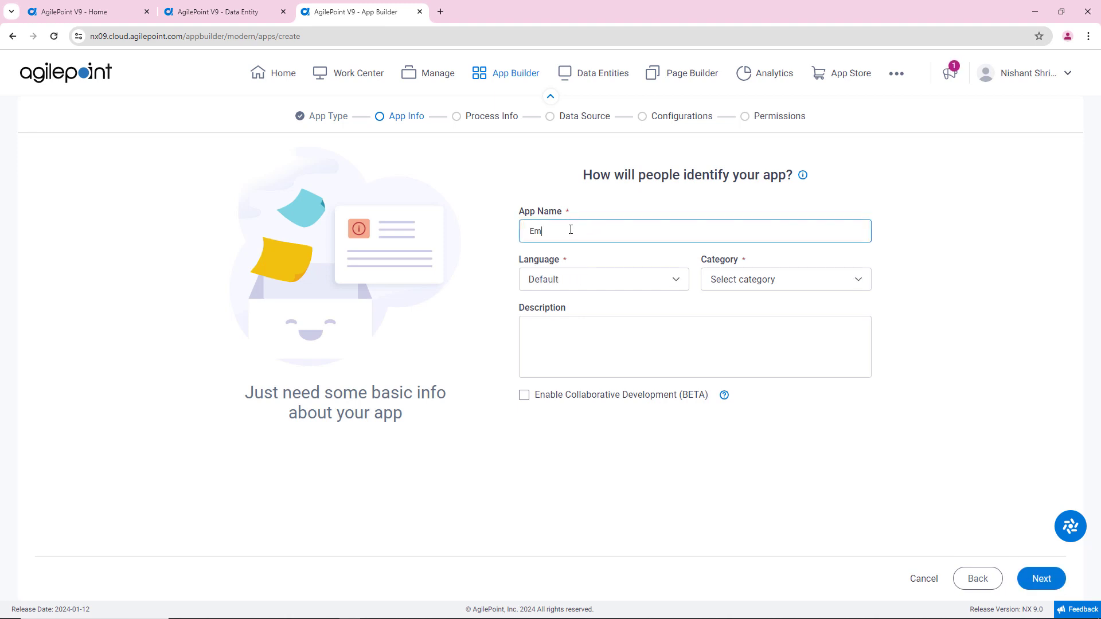
text(pTable)
click(780, 281)
click(739, 341)
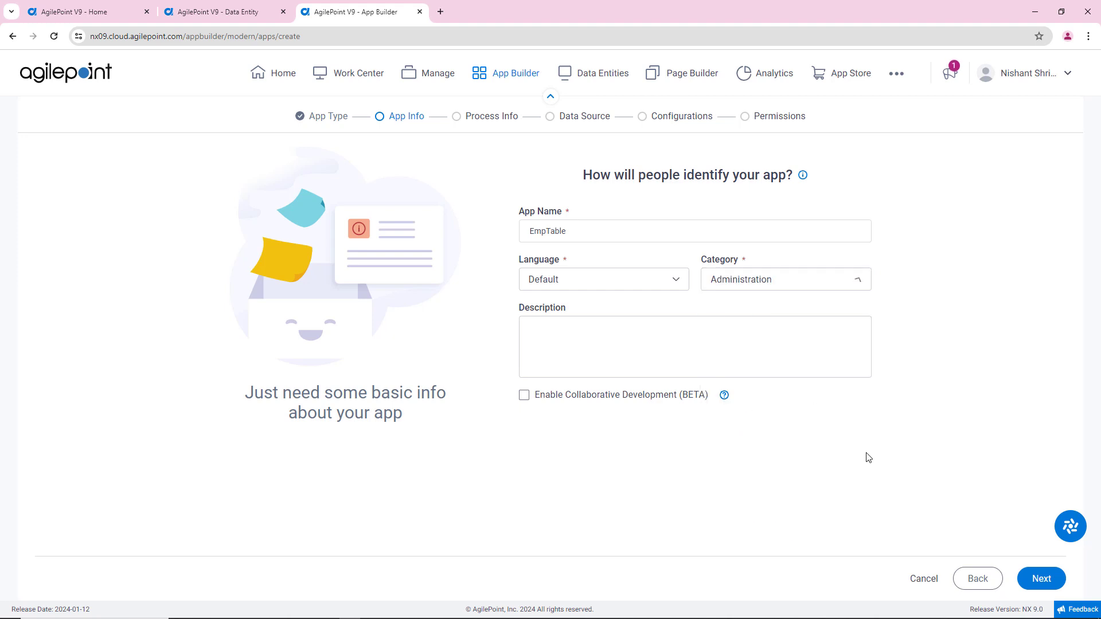
click(1043, 577)
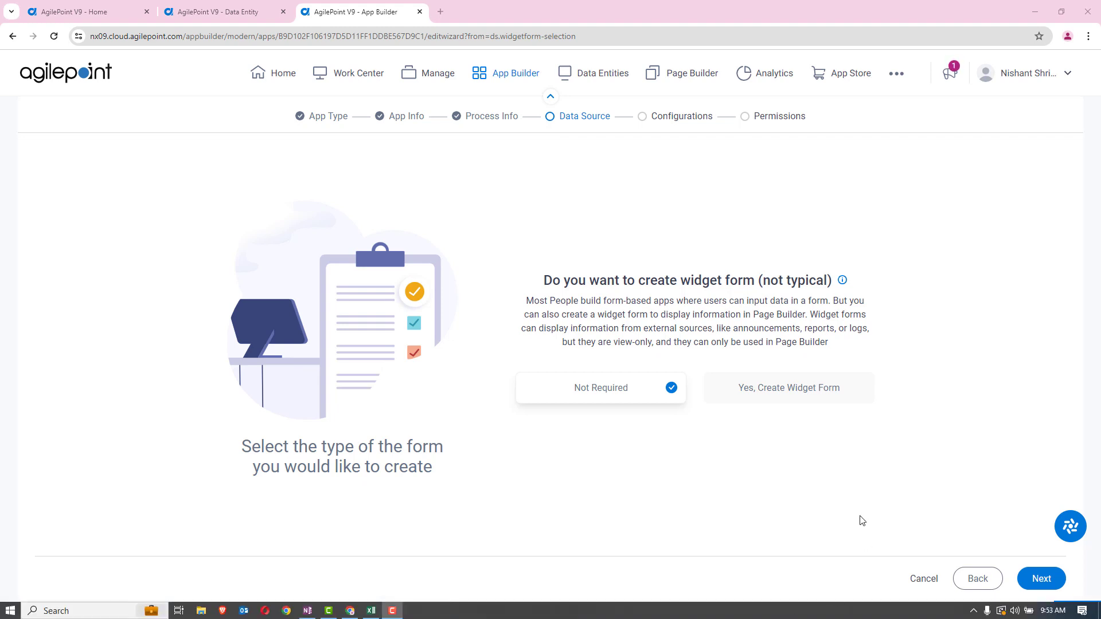
Step: Keep the widget form as Not Required and have AI create the form from an Excel file
click(1042, 577)
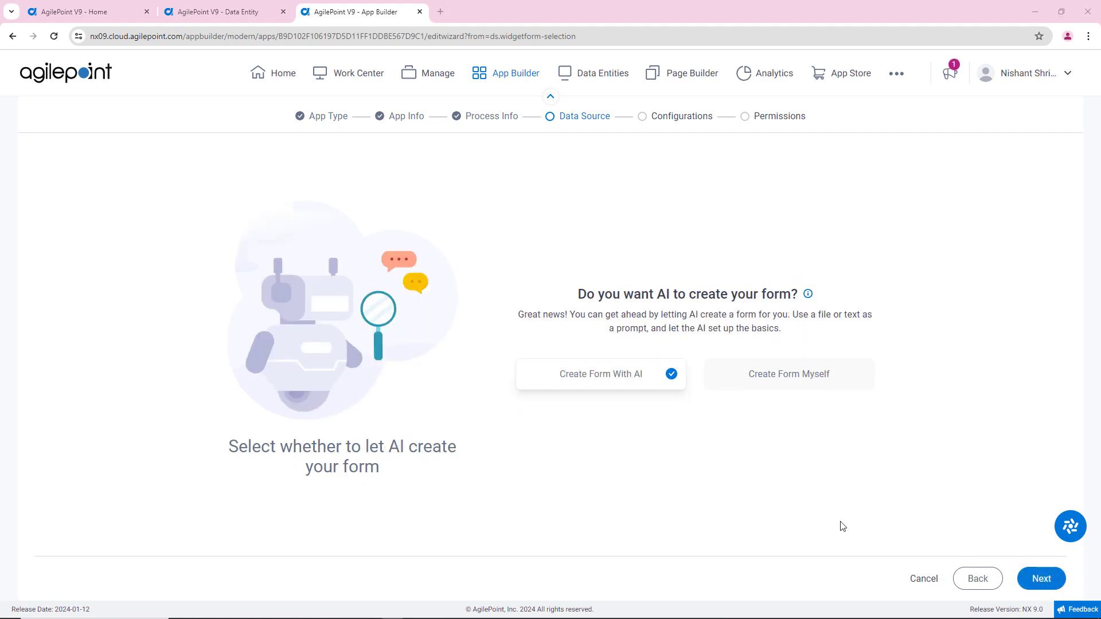
click(1044, 579)
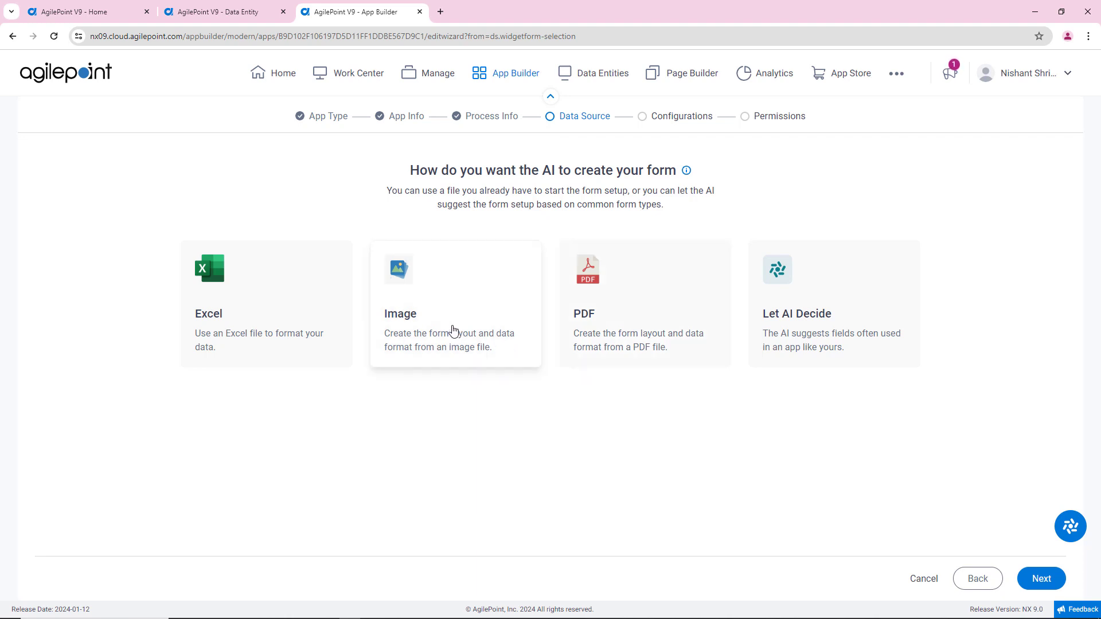
click(260, 310)
click(1041, 577)
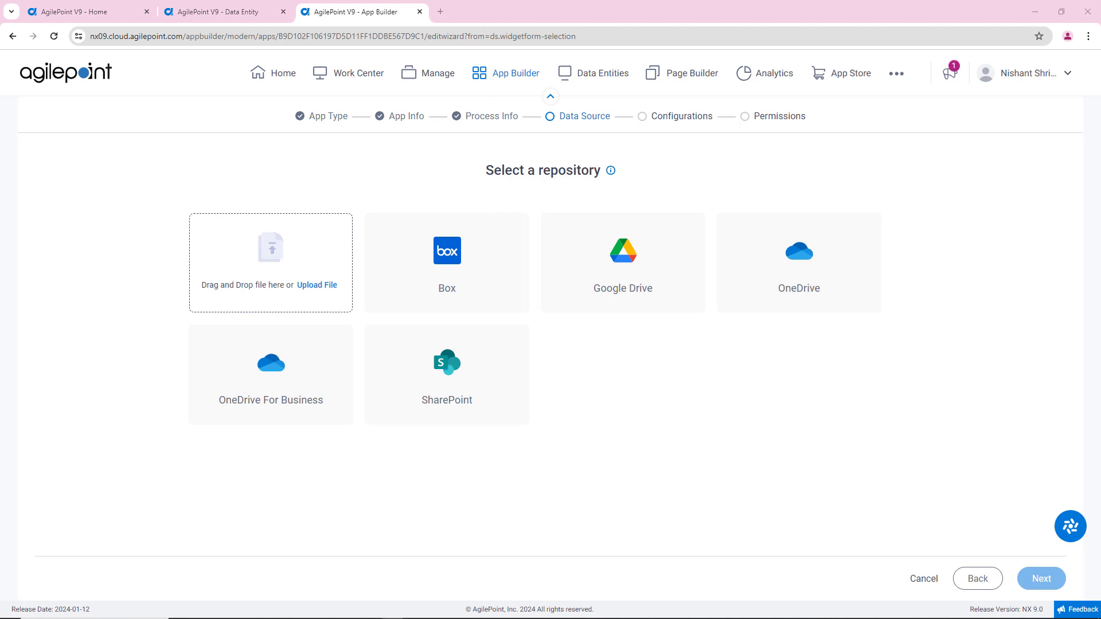
Step: Upload the local file Employee Sample Data.xlsx as the form's source and continue to the suggested fields
click(329, 287)
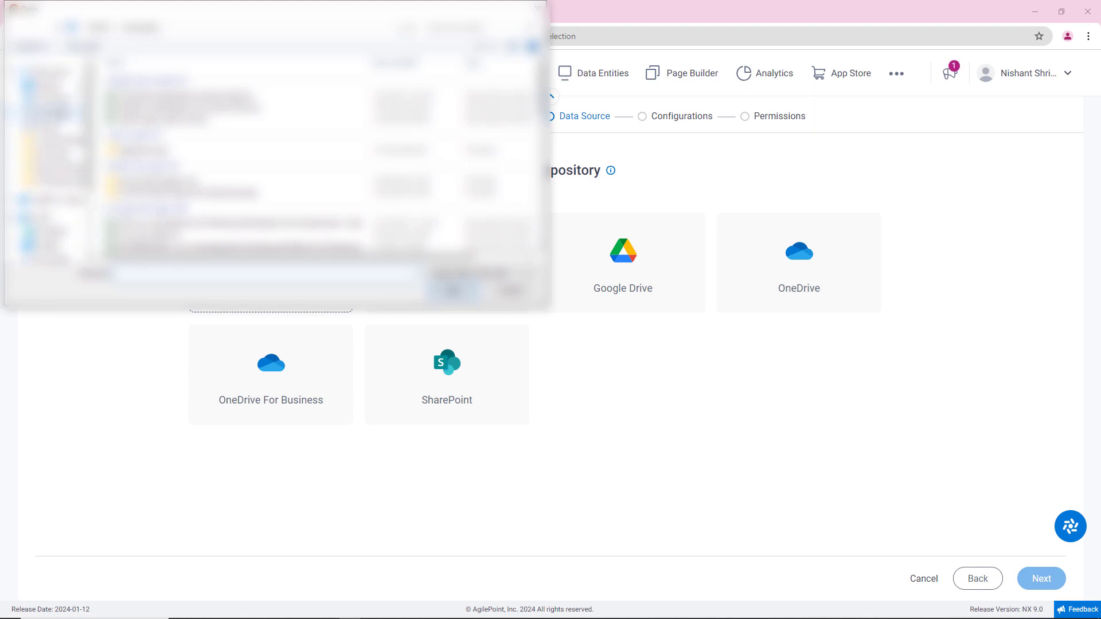
click(57, 114)
click(183, 67)
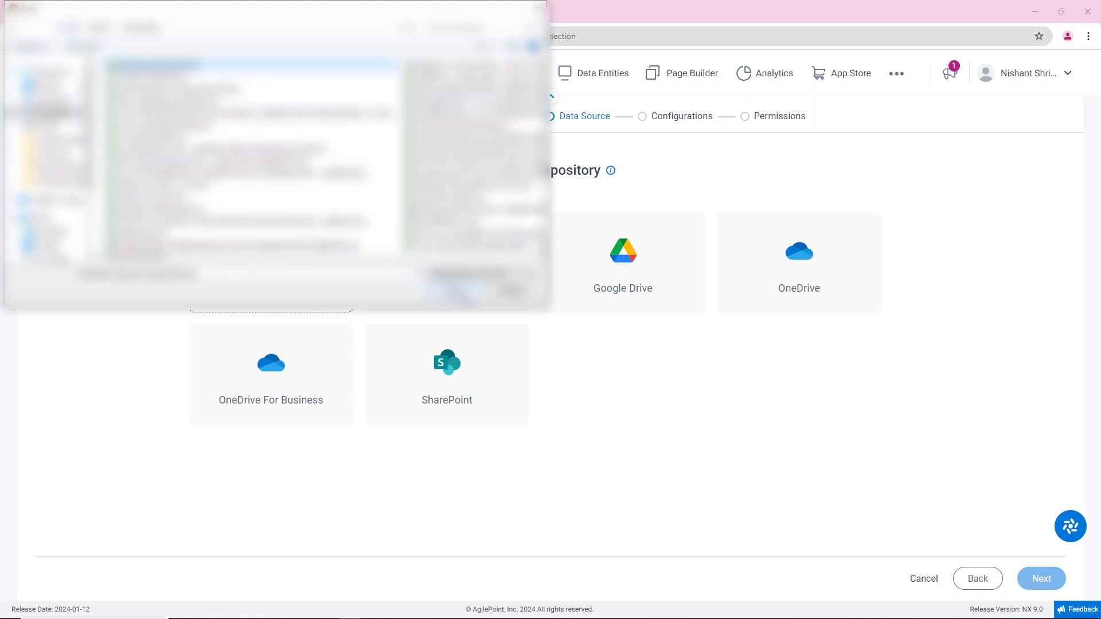
click(459, 293)
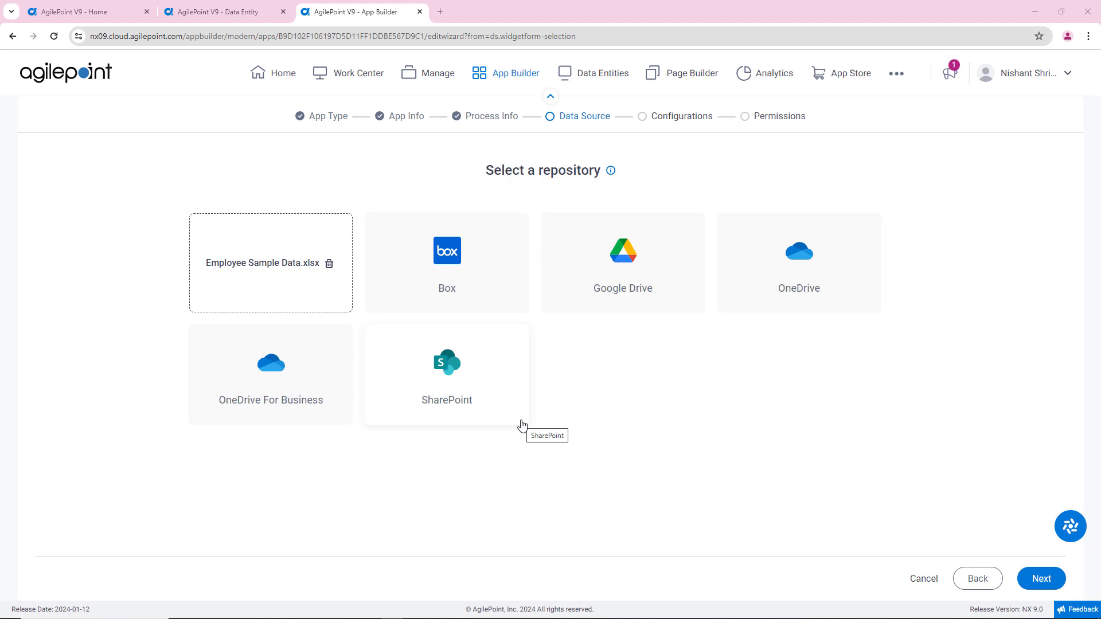
click(1024, 579)
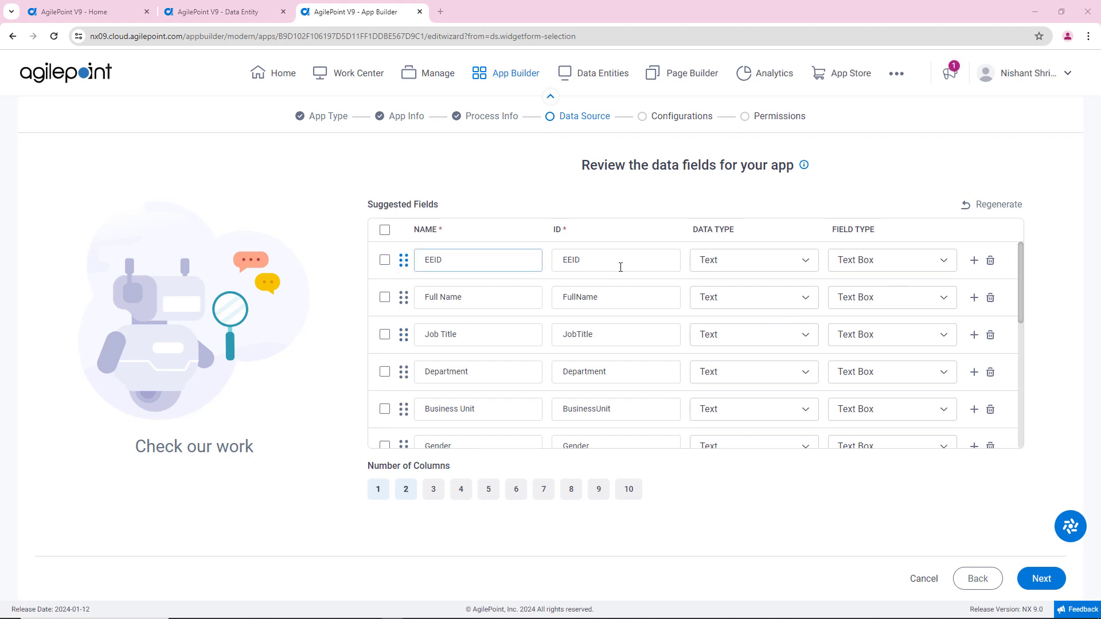
Step: Set the EEID field's data type to Sequence Number
click(651, 267)
click(742, 267)
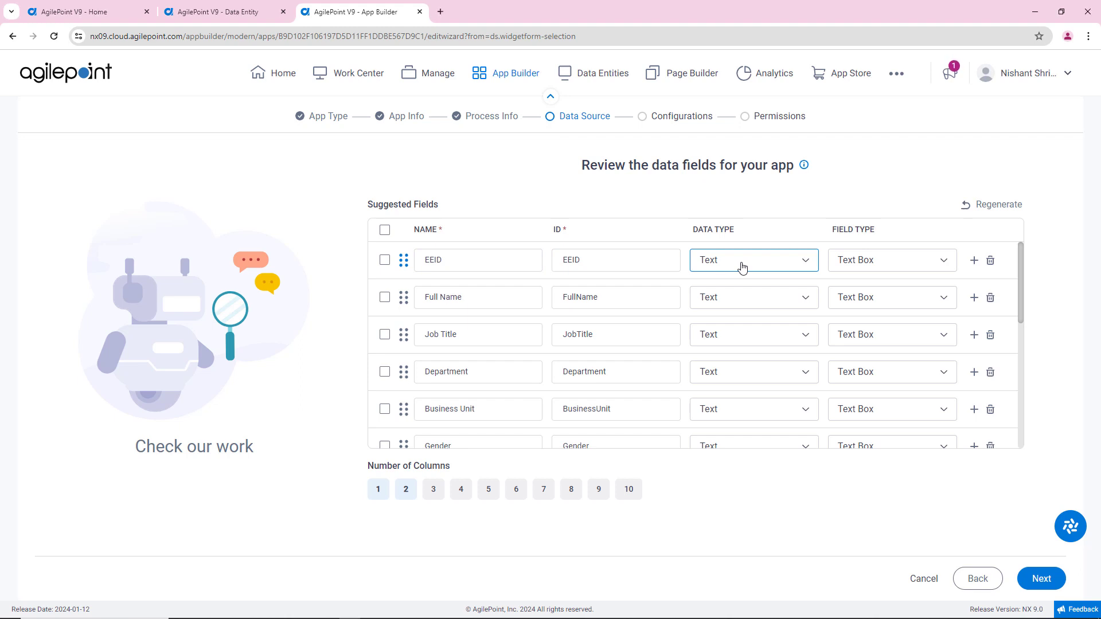
click(742, 267)
click(744, 302)
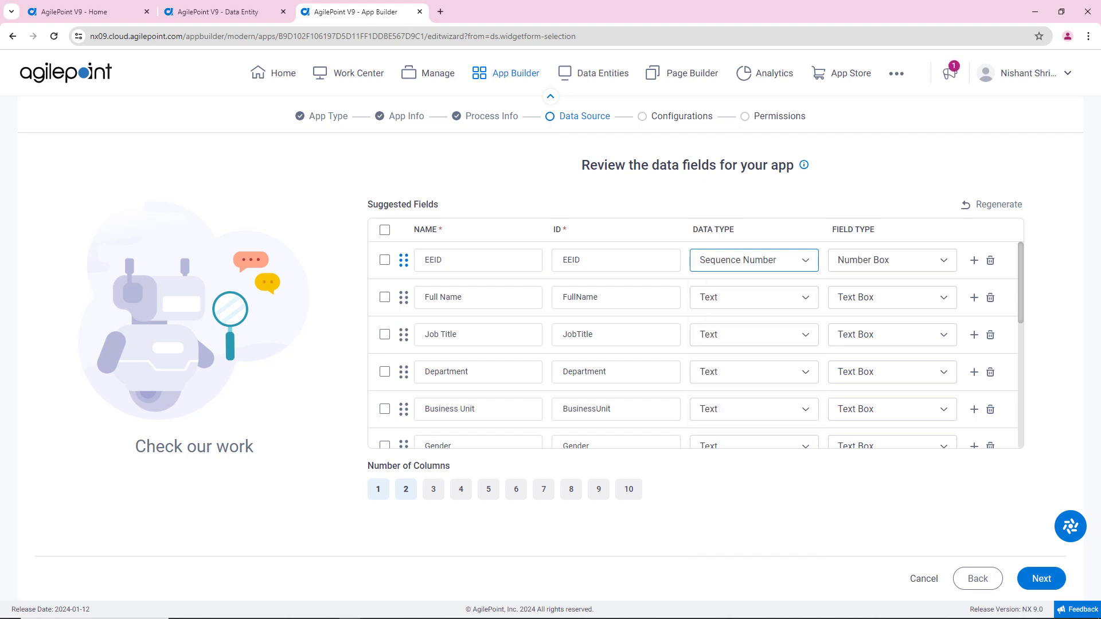
Step: Set the Job Title field's data type to Picklist
click(786, 343)
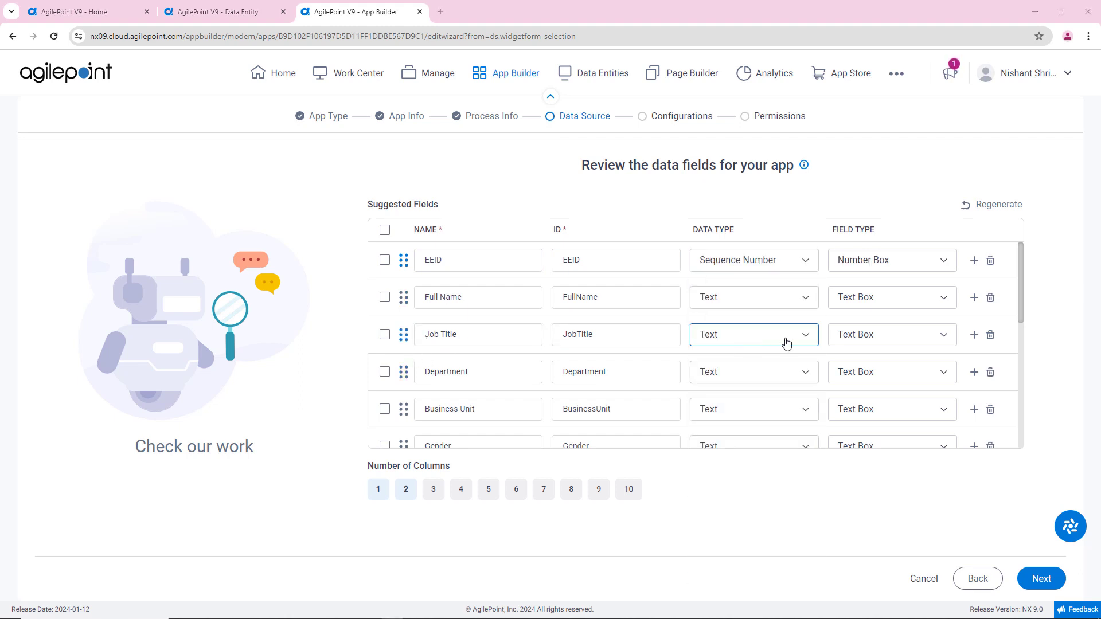
click(786, 342)
click(750, 375)
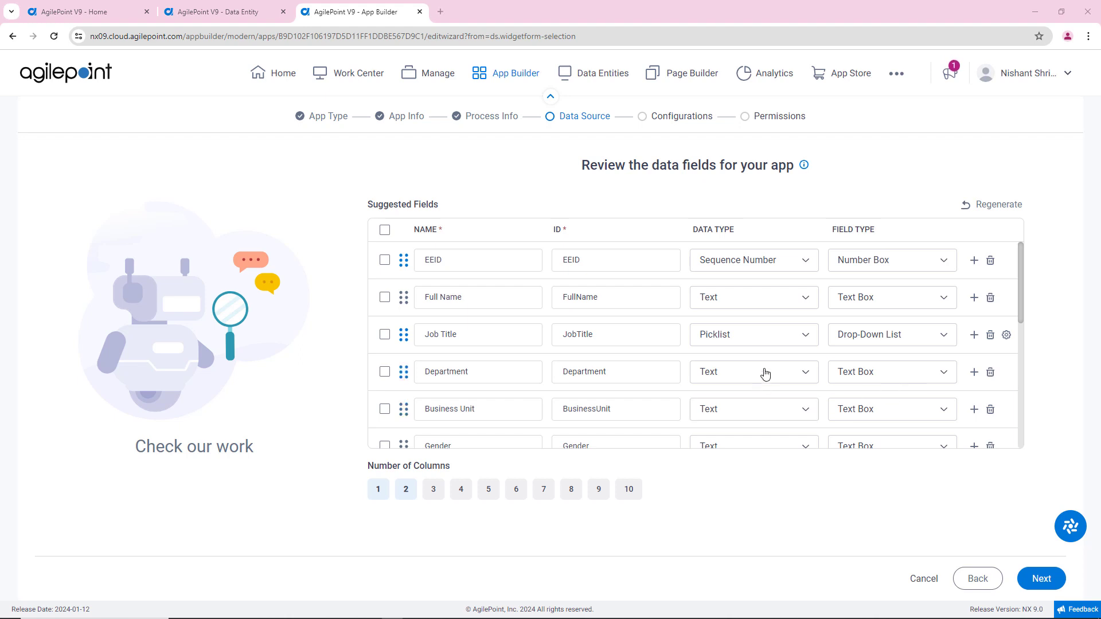
Step: Configure the Job Title field to use the existing Job Title picklist and save the configuration
click(1007, 336)
click(1030, 212)
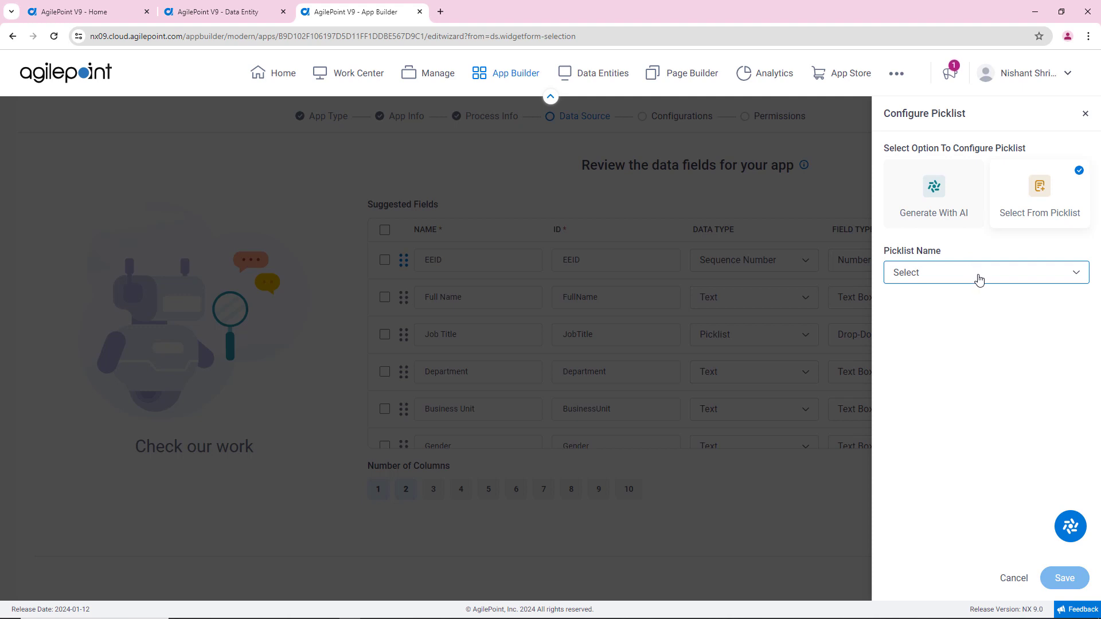
click(974, 277)
text(tit)
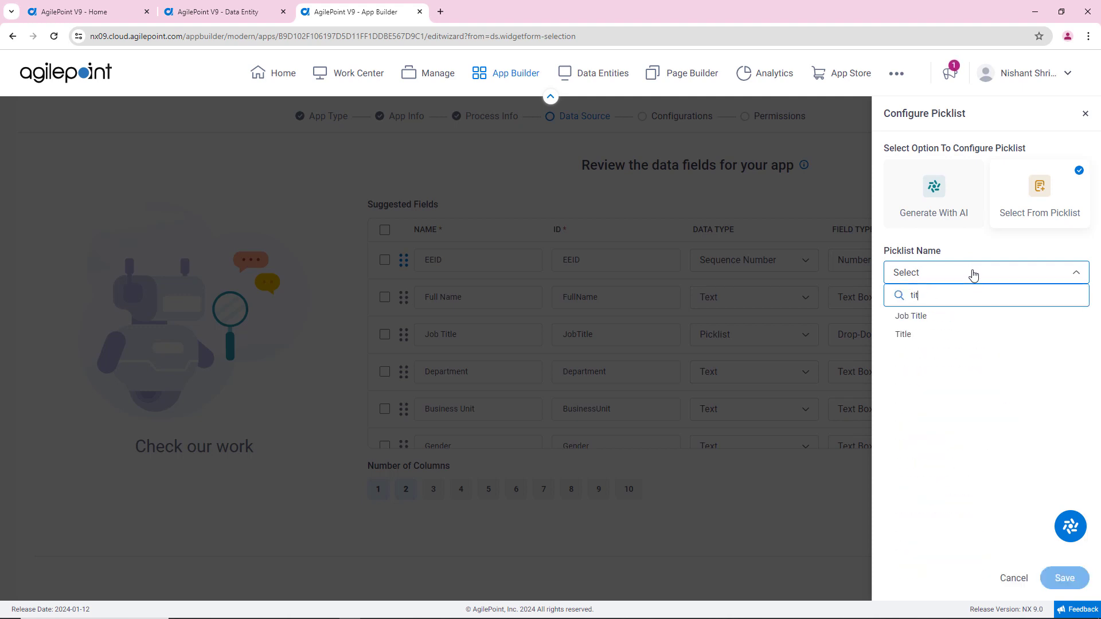
click(951, 318)
click(1081, 578)
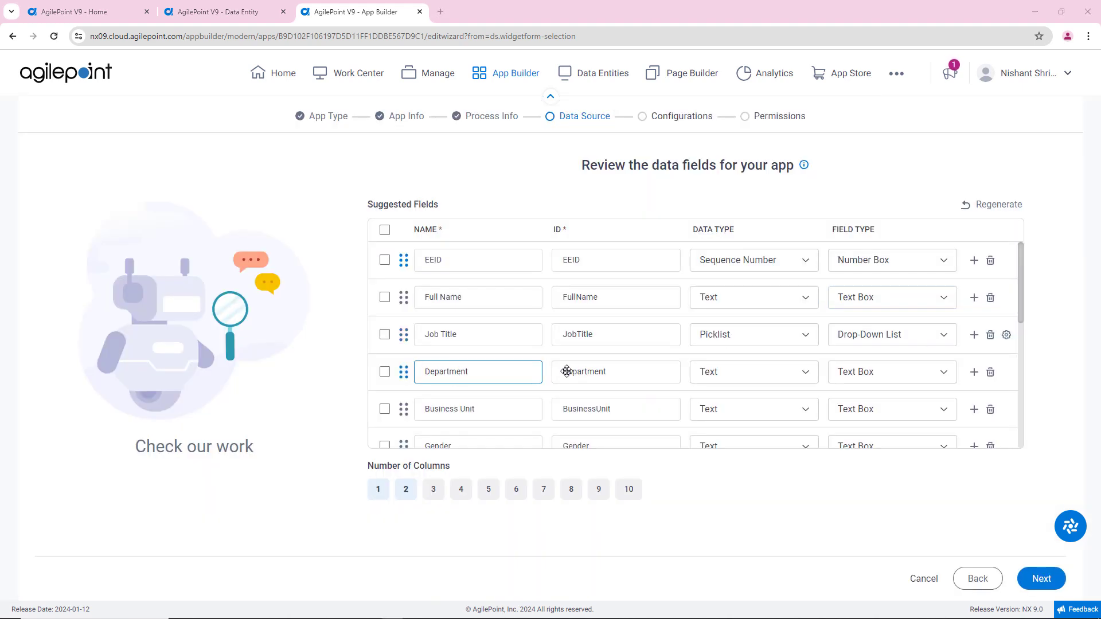
Step: Set the Department field's data type to Picklist, configure it to use the existing Departments picklist, and save
click(773, 378)
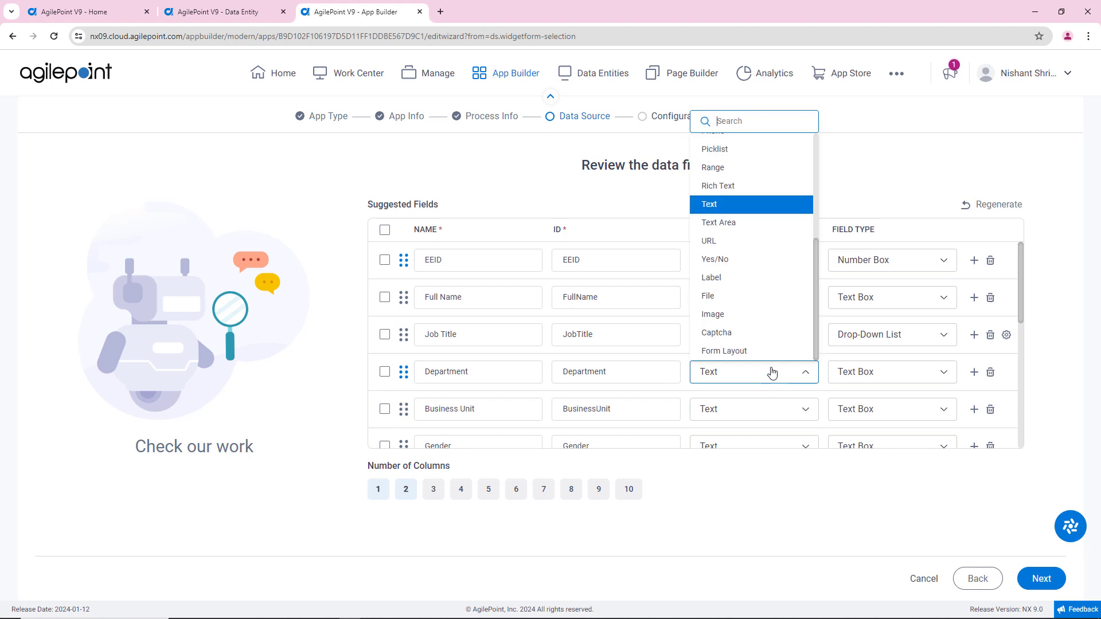
click(730, 150)
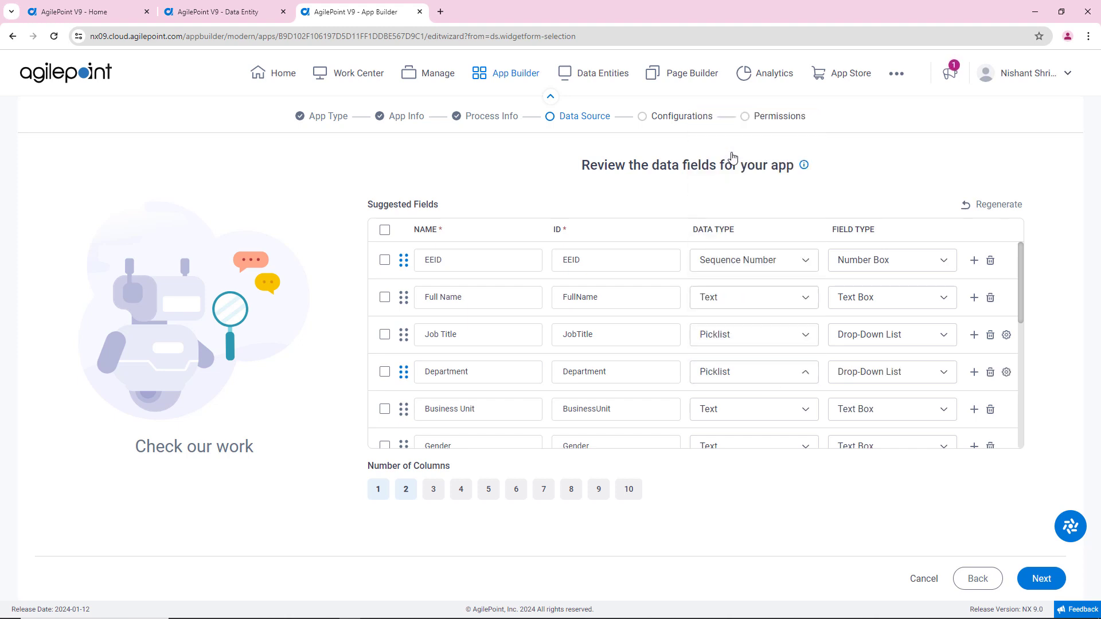
click(1007, 372)
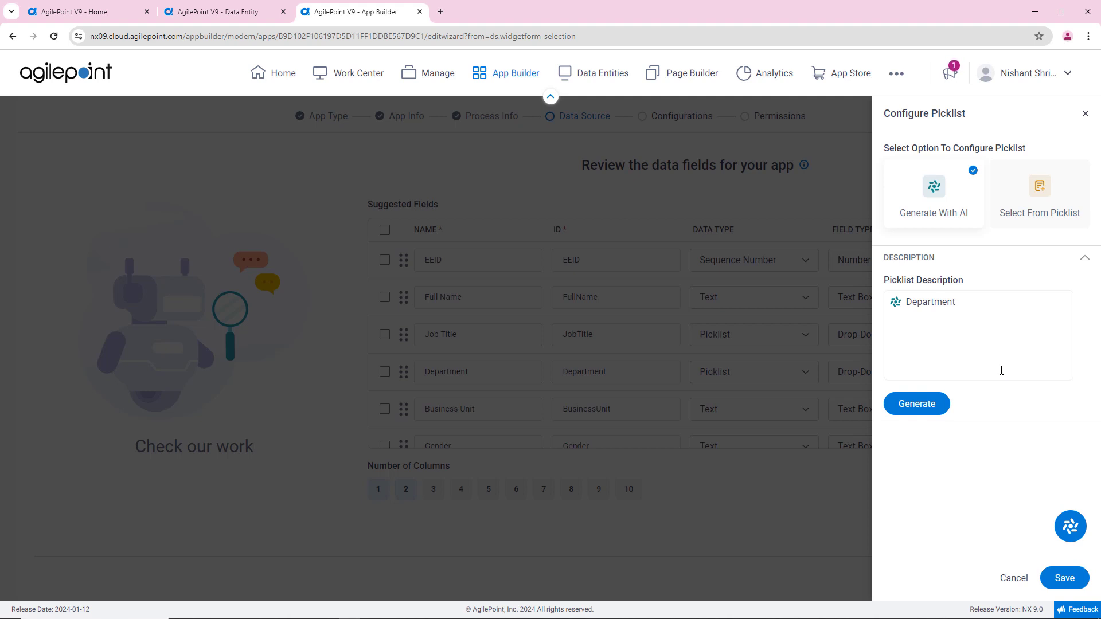
click(1032, 201)
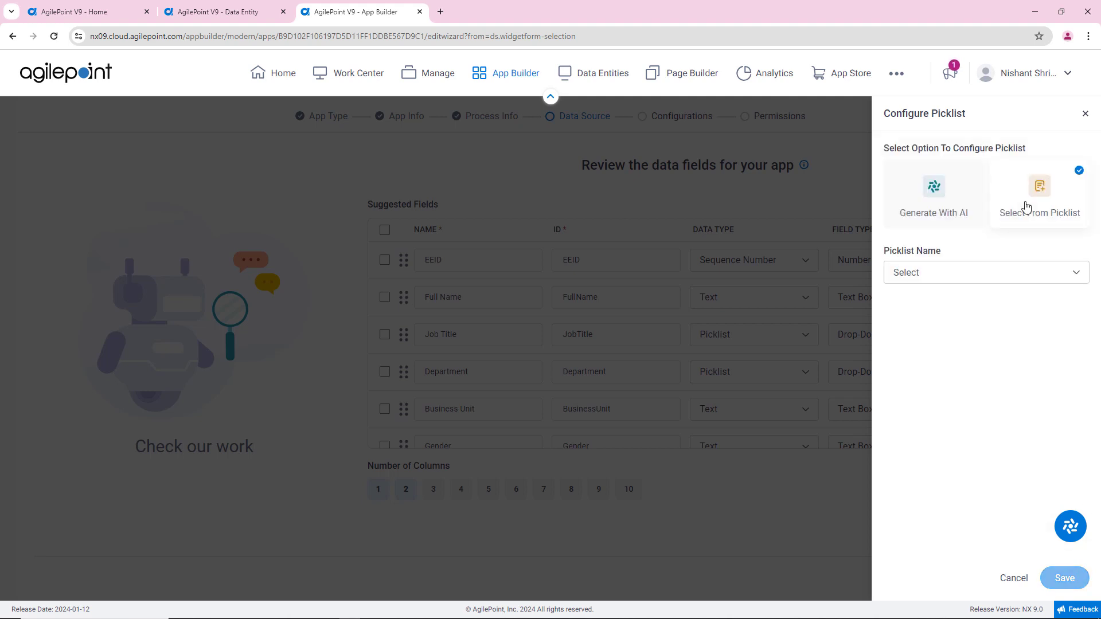
click(937, 282)
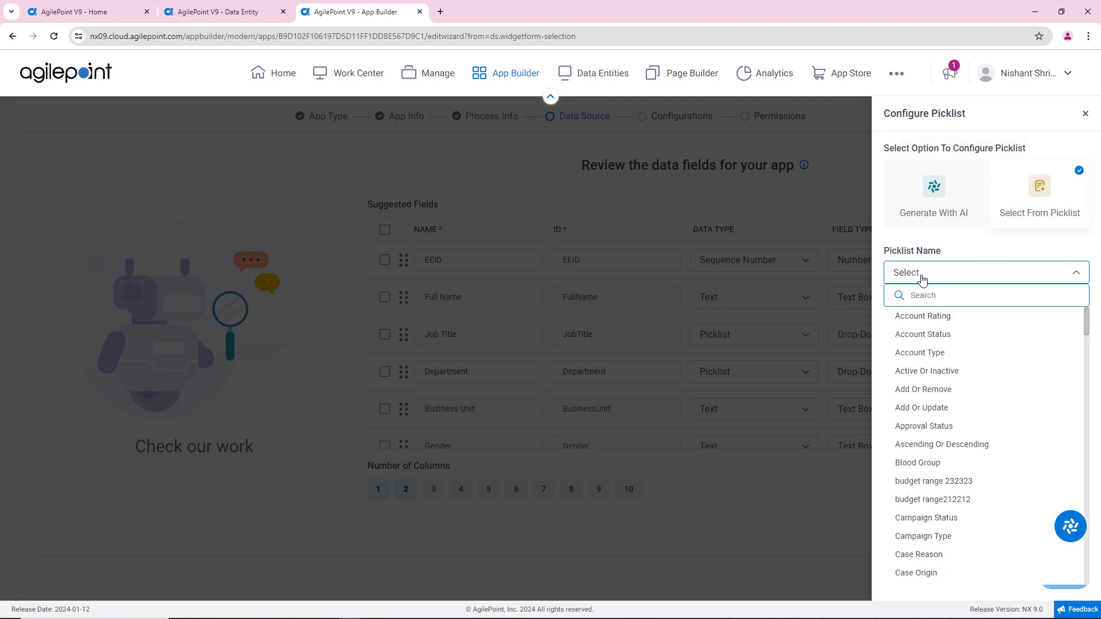
text(department)
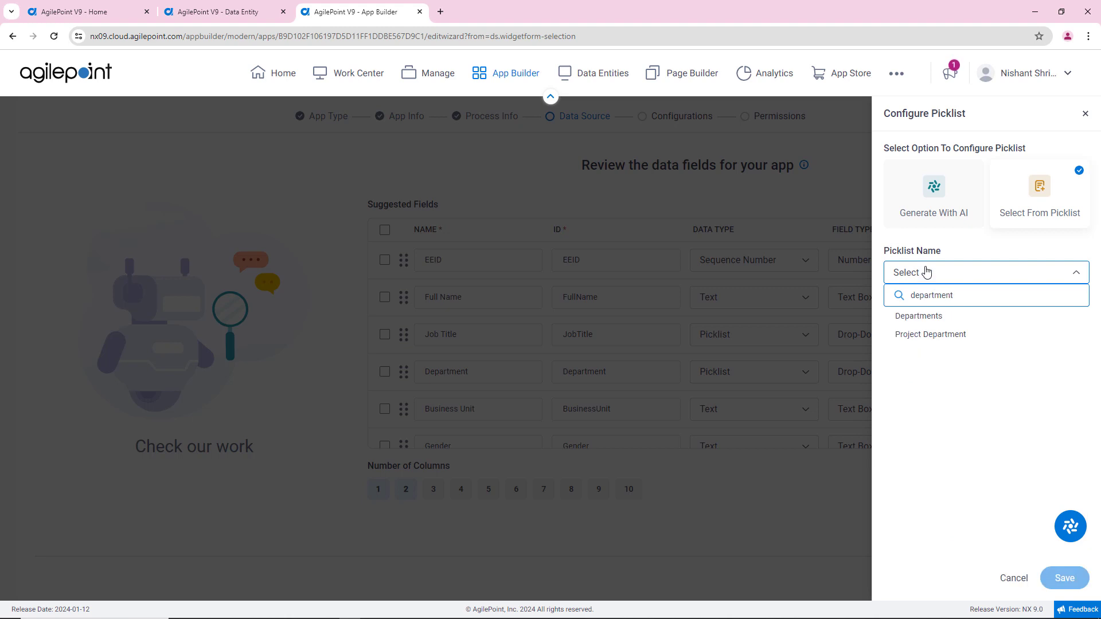
click(932, 316)
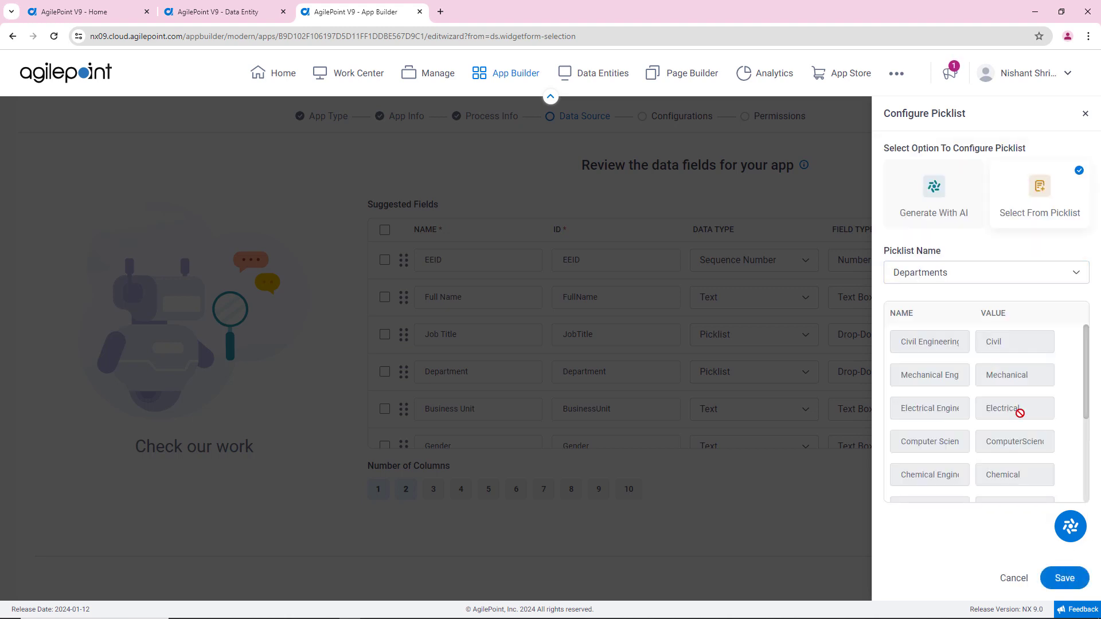
click(1064, 578)
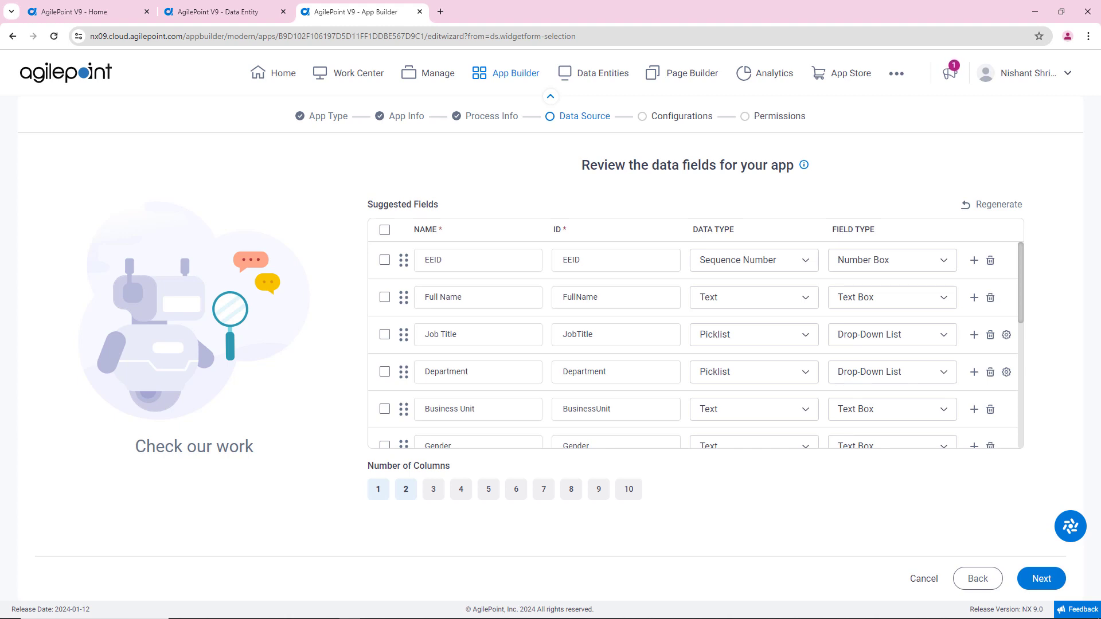
Step: Set the Gender field's data type to Picklist, configure it to use the existing Gender picklist, and save
scroll(459, 351, down, 1)
click(441, 384)
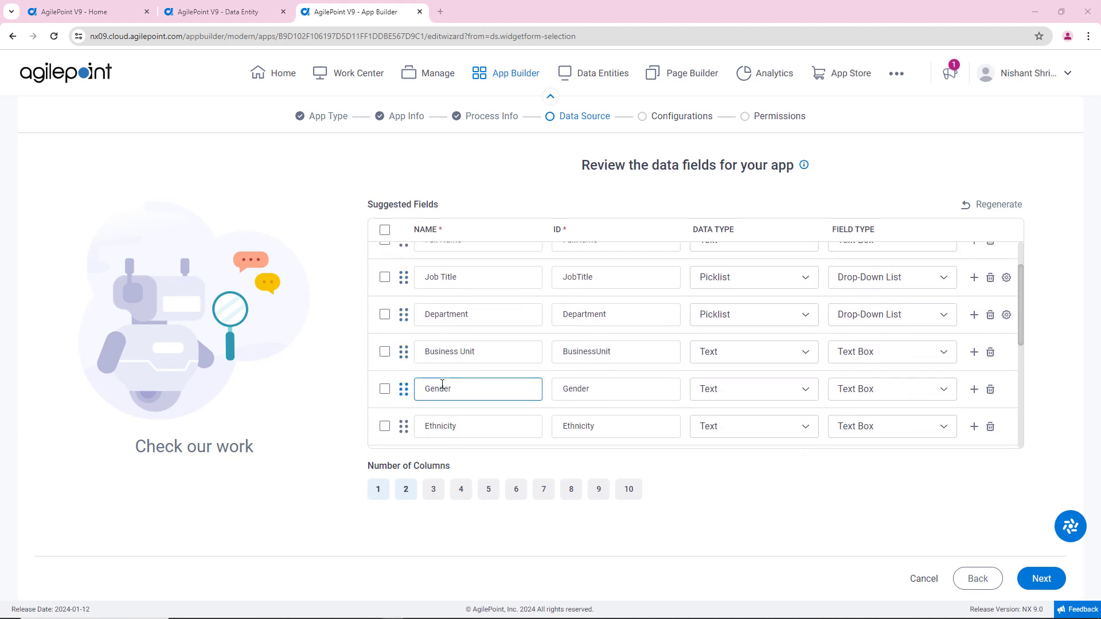
click(810, 395)
click(752, 166)
click(1006, 389)
click(1035, 197)
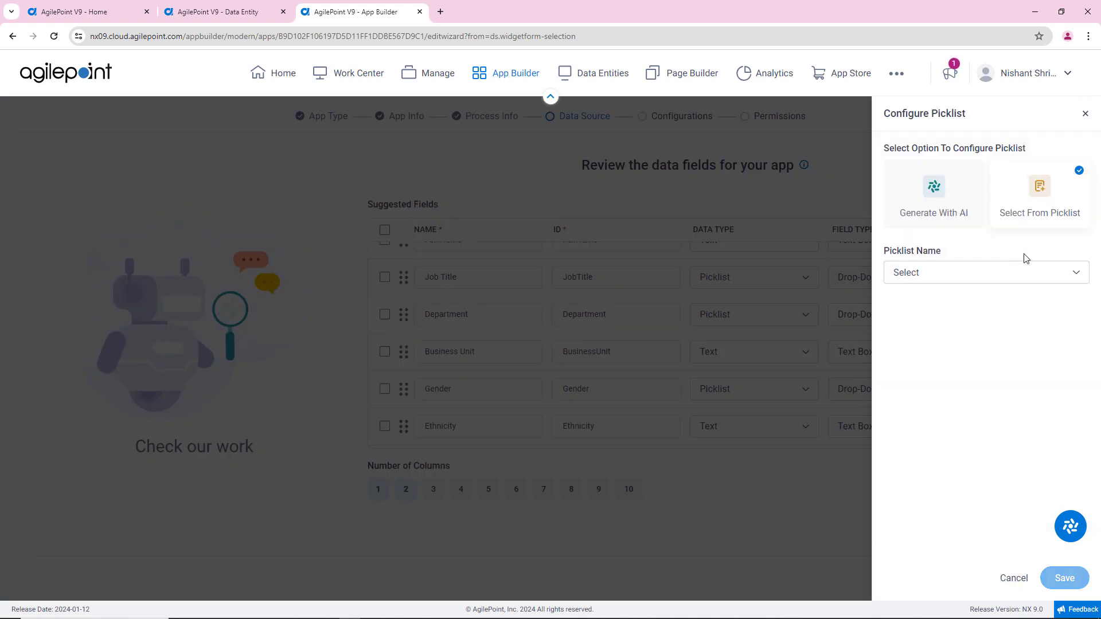
click(946, 274)
text(gender)
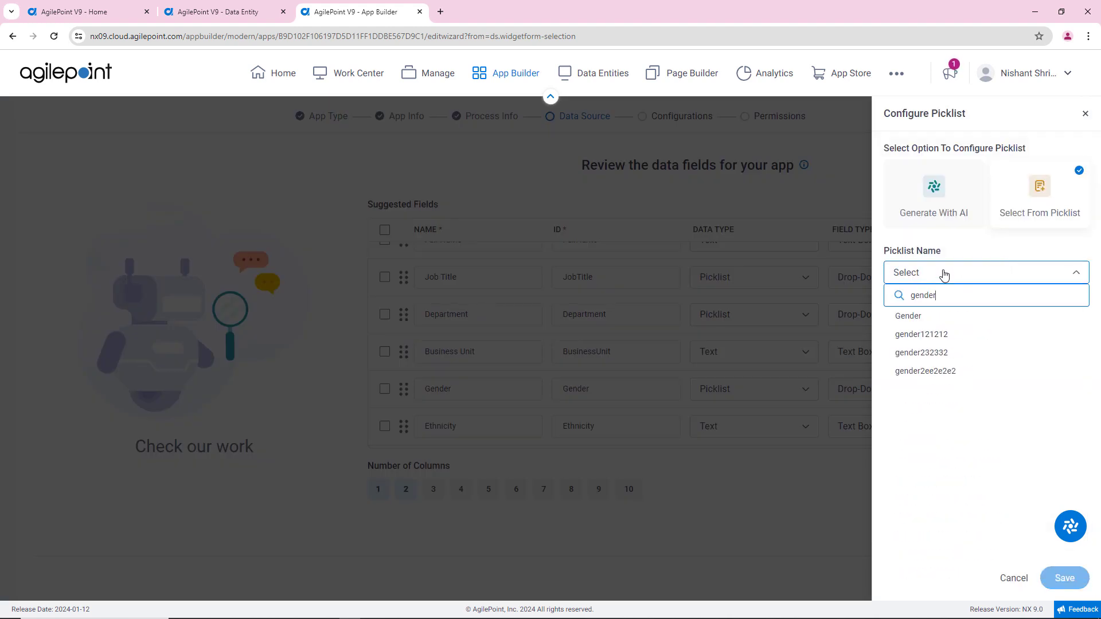
click(910, 316)
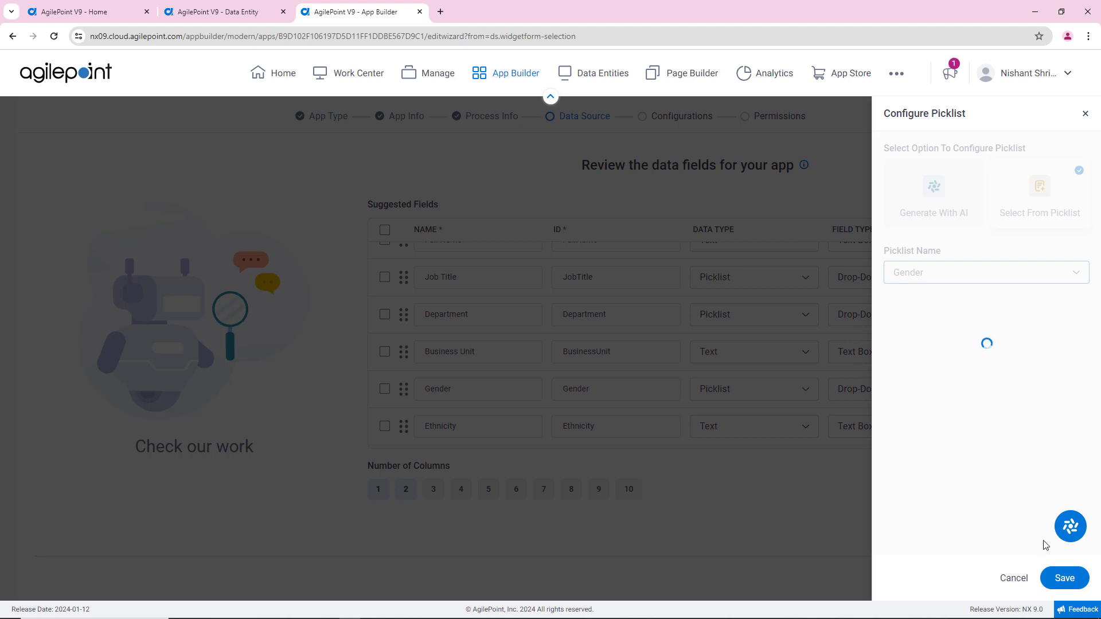
click(1062, 576)
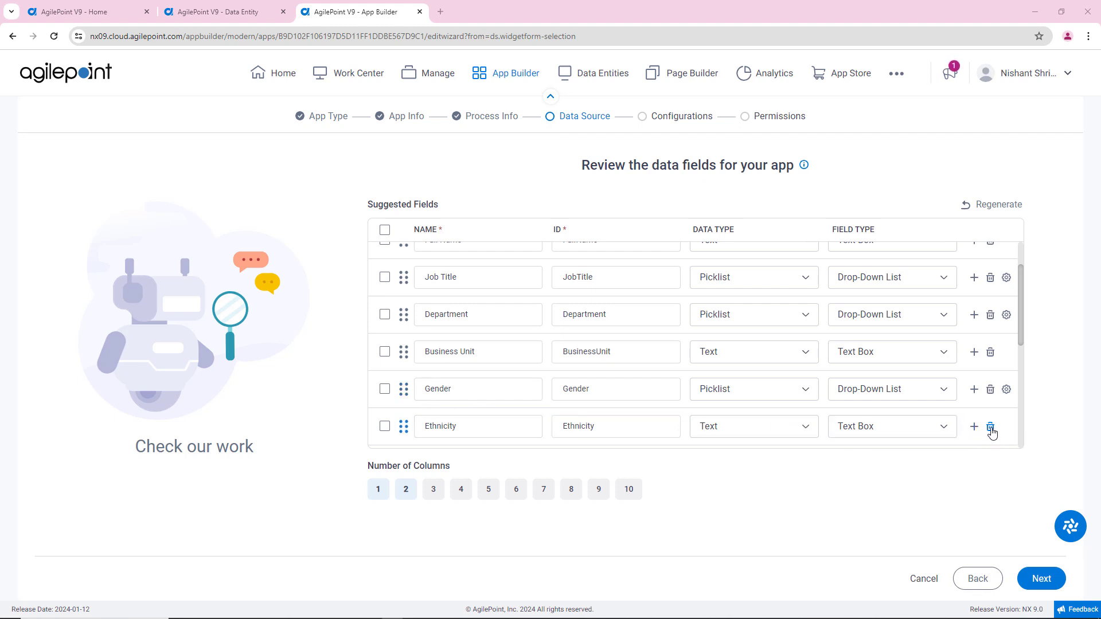
Step: Delete the Ethnicity field and set the Annual Salary field's field type to Currency
click(990, 428)
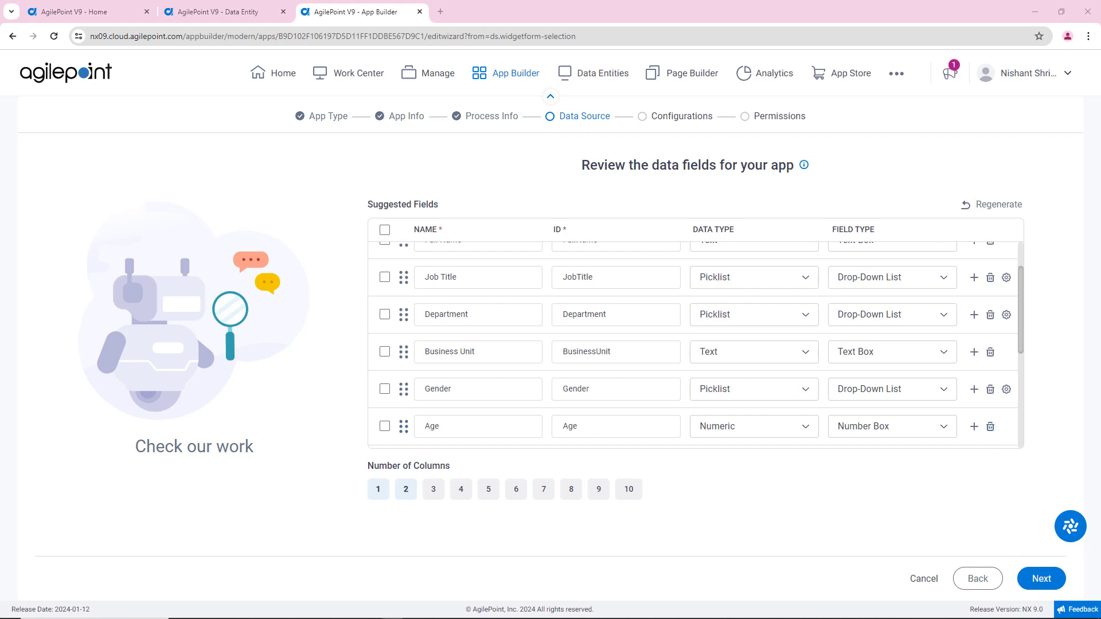
click(438, 430)
scroll(777, 401, down, 1)
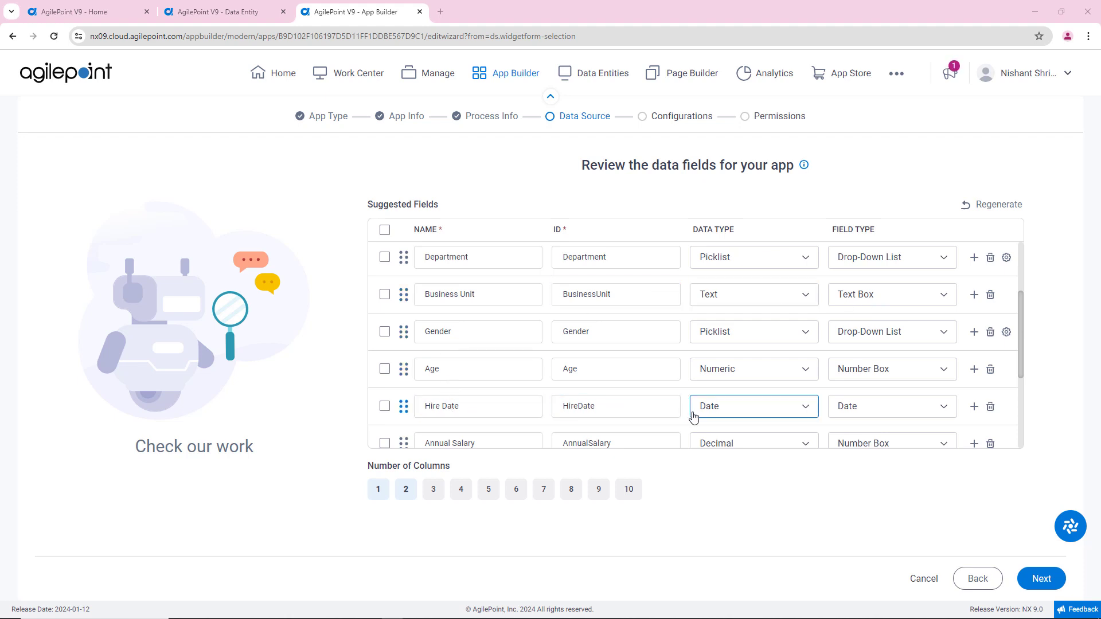
scroll(723, 408, down, 1)
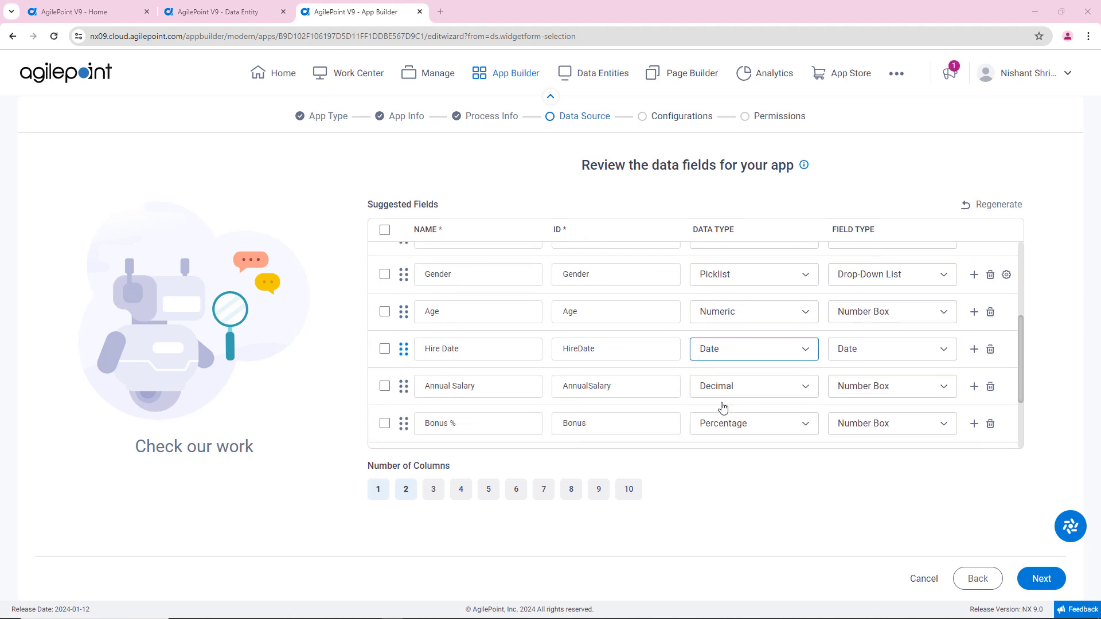
scroll(723, 408, down, 1)
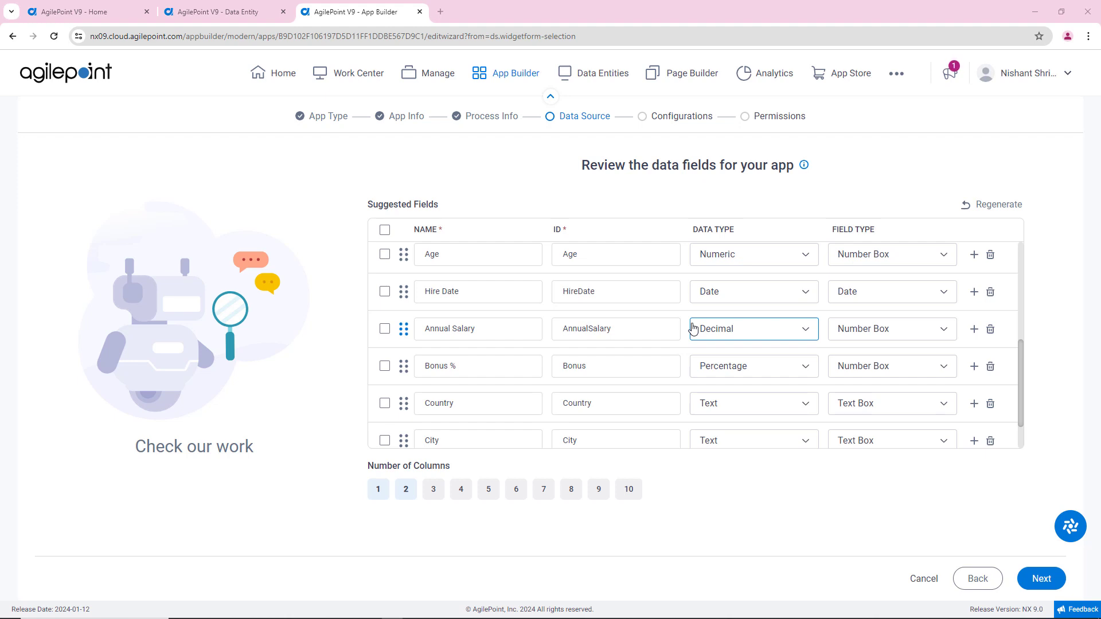
click(887, 332)
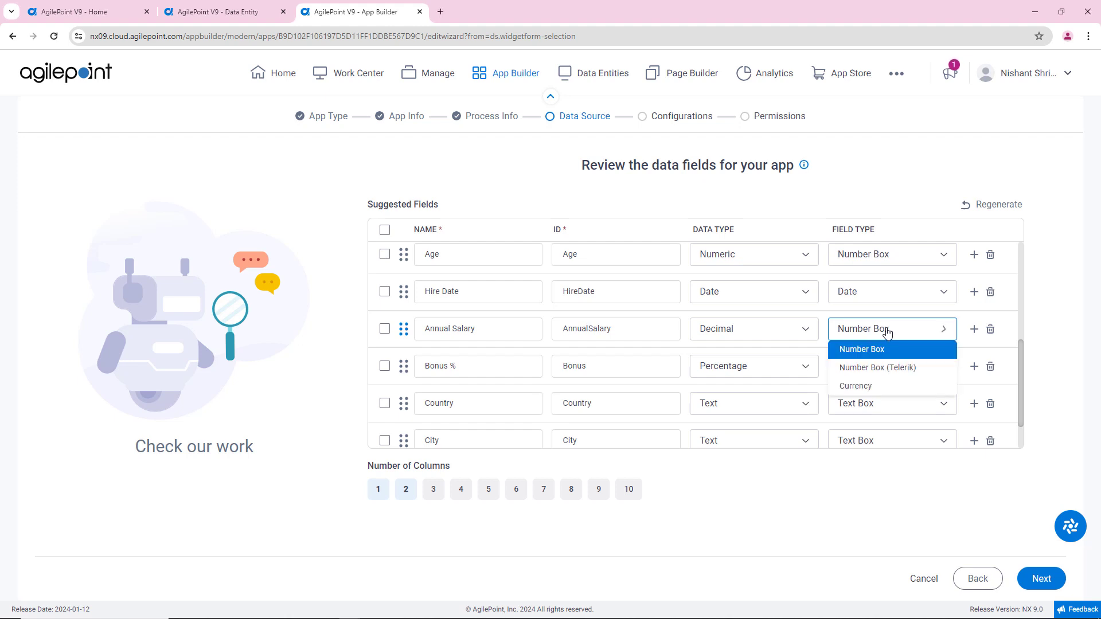
click(869, 385)
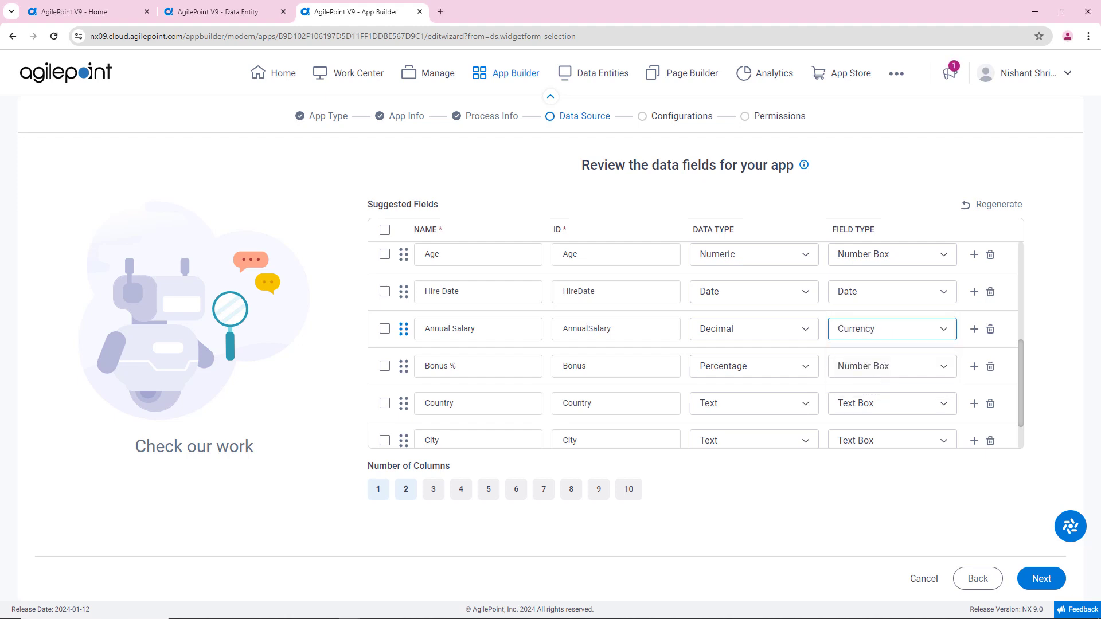
Step: Move the City field above Country and set the Country field's data type to Picklist
scroll(505, 384, down, 2)
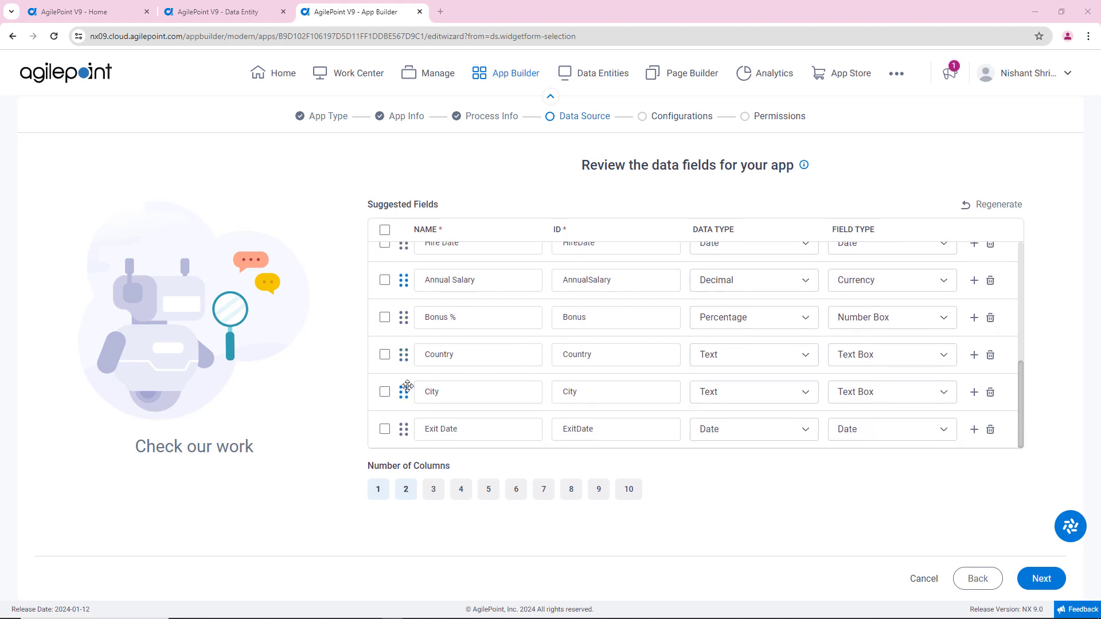
drag(406, 387, 406, 348)
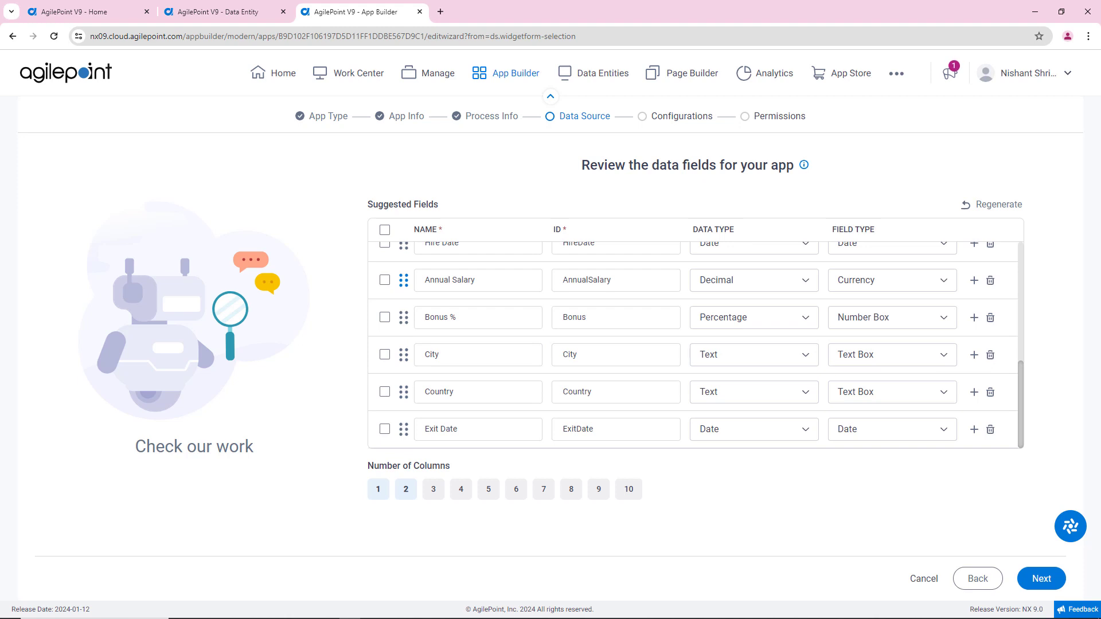
click(556, 393)
click(806, 396)
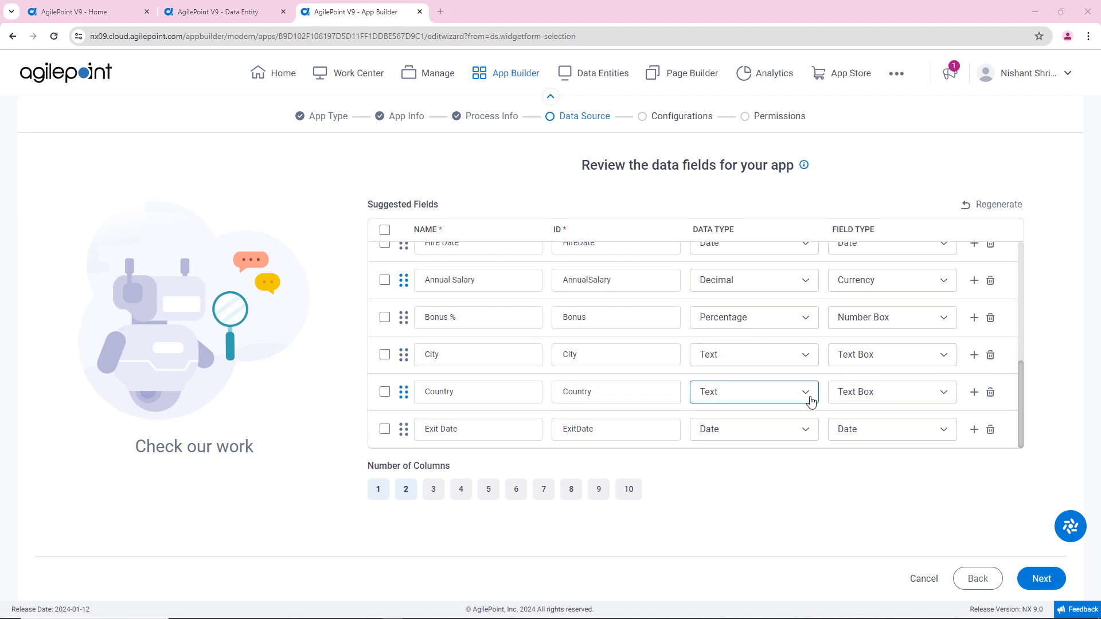
click(772, 169)
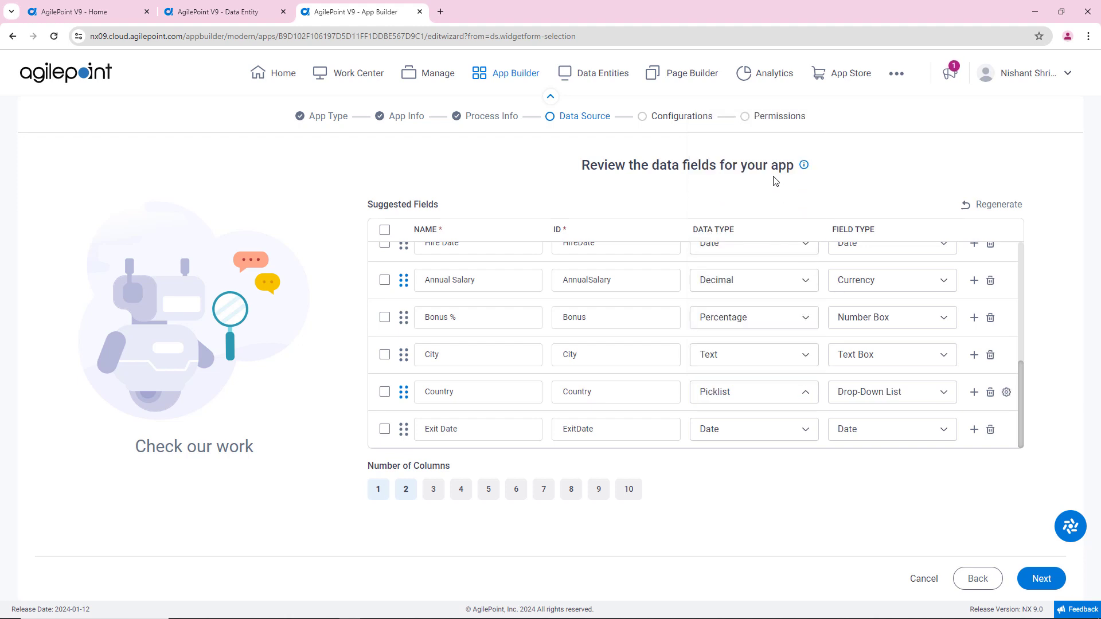
Step: Configure the Country field to use the existing Country Or Region Code picklist and save the configuration
click(1006, 392)
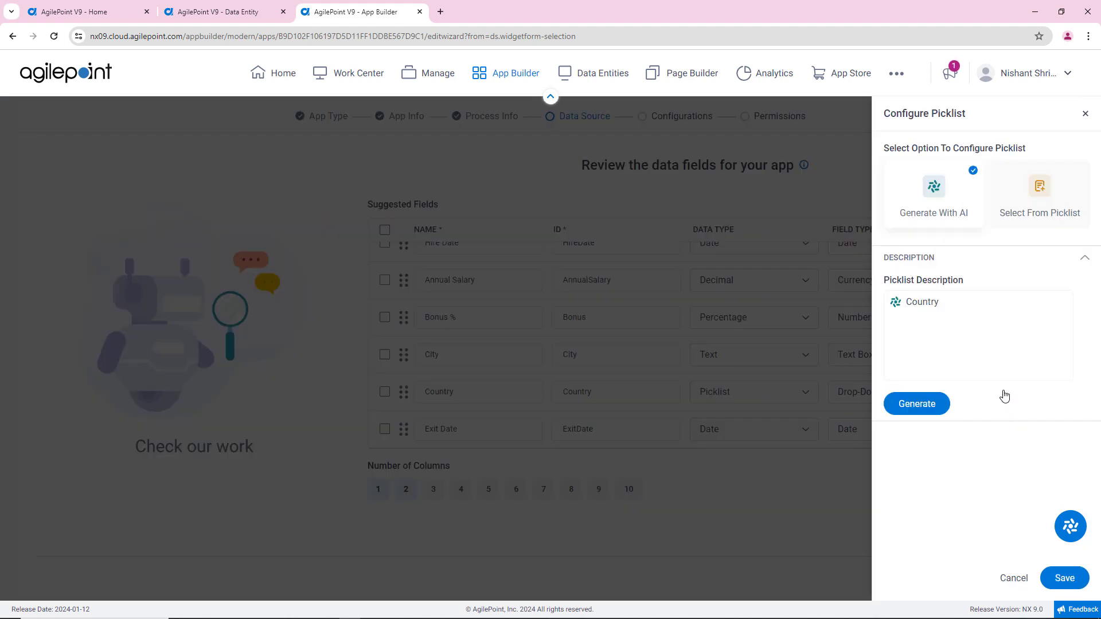
click(1049, 206)
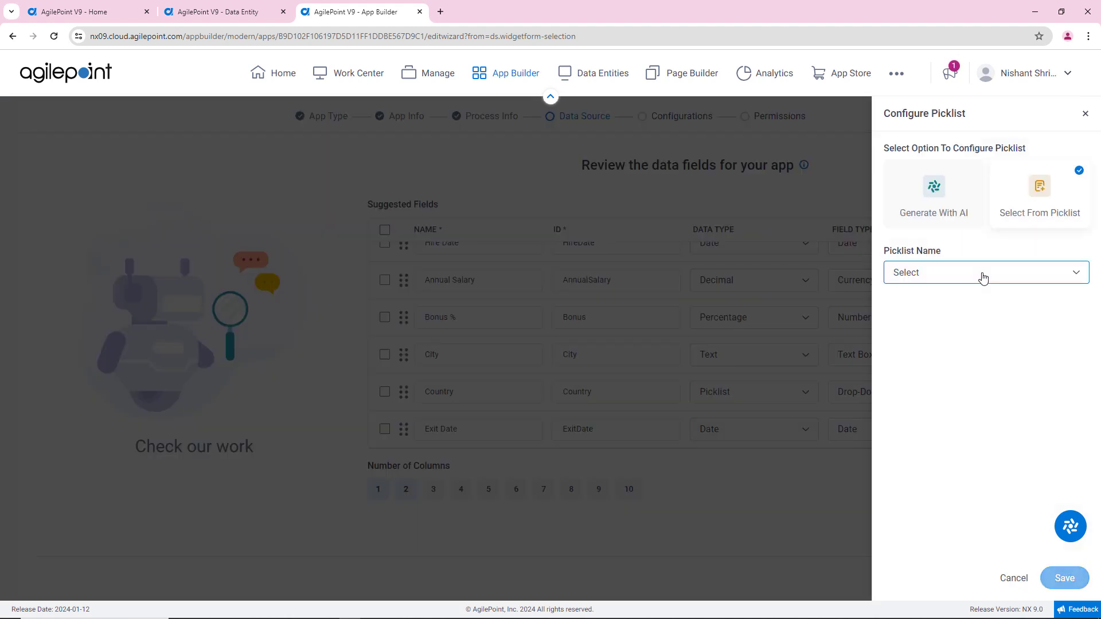
click(983, 275)
text(region)
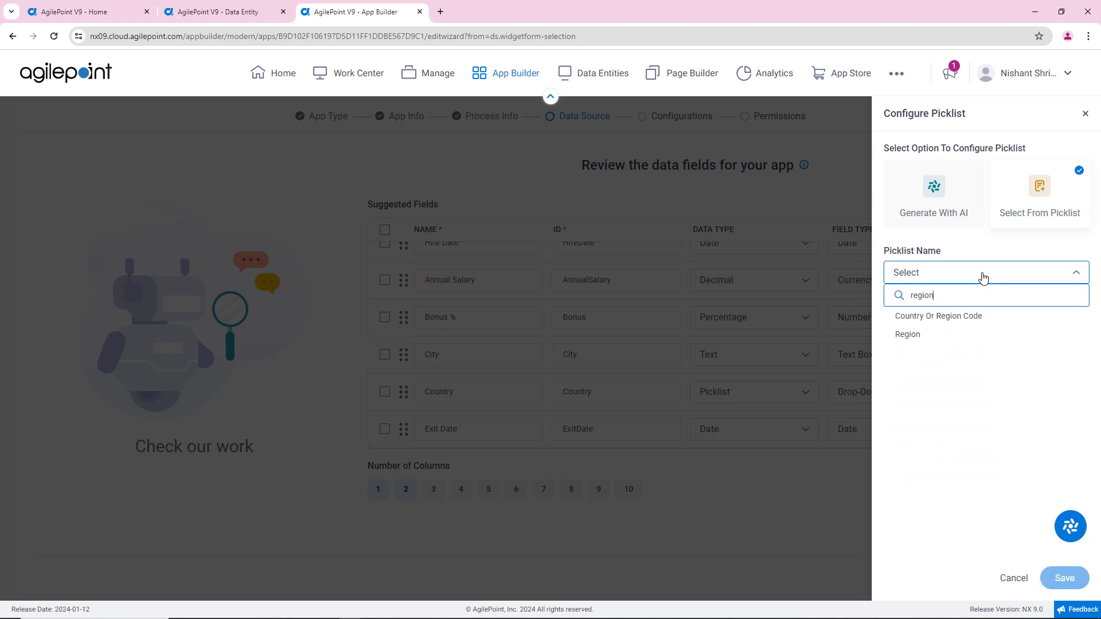
click(969, 316)
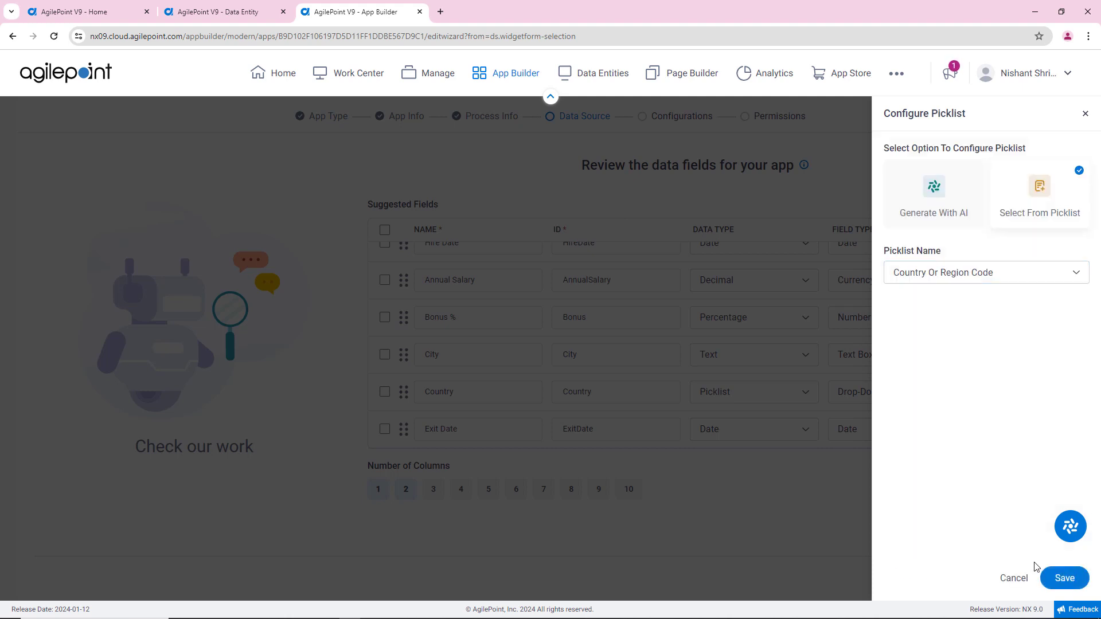
click(1065, 579)
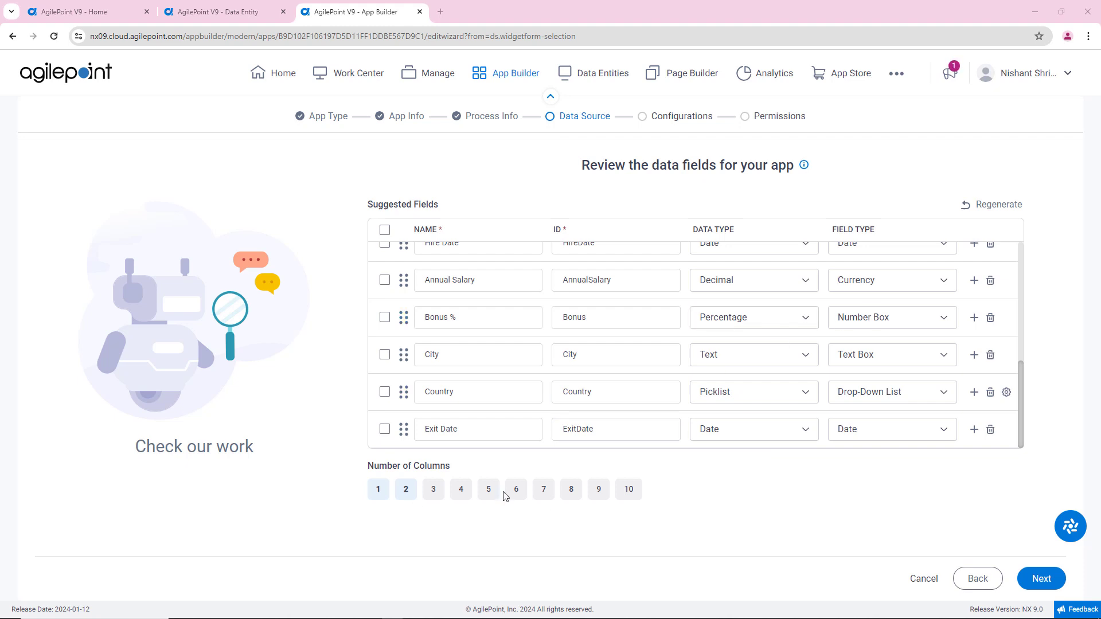
Step: Accept the reviewed fields, choose EEID as the Employee Data entity's primary field, and continue to the optional configurations
click(1041, 579)
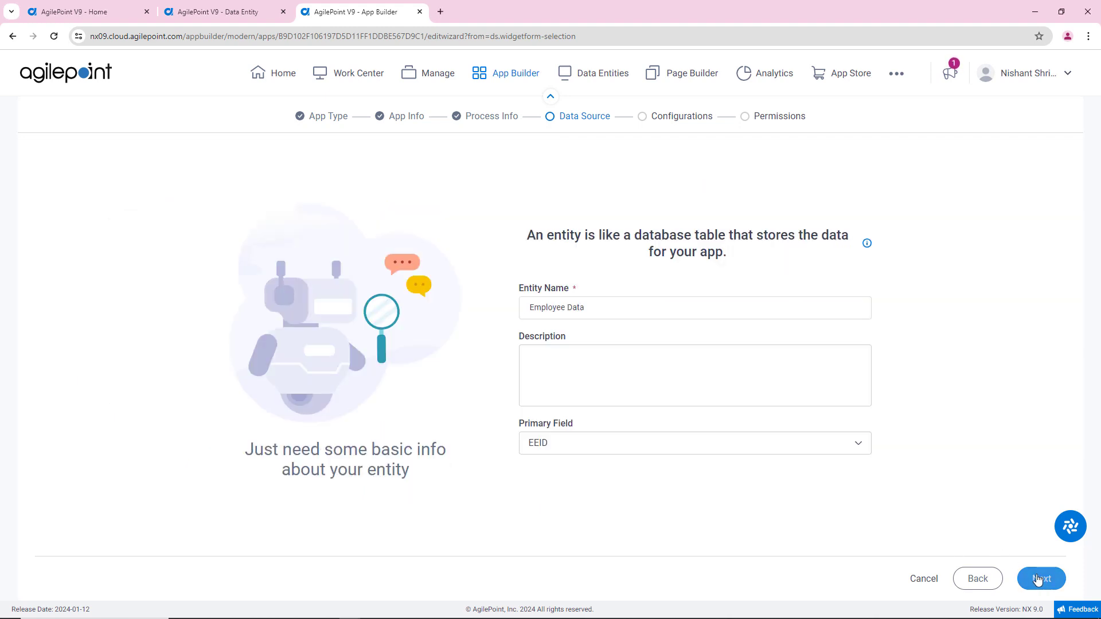
click(576, 452)
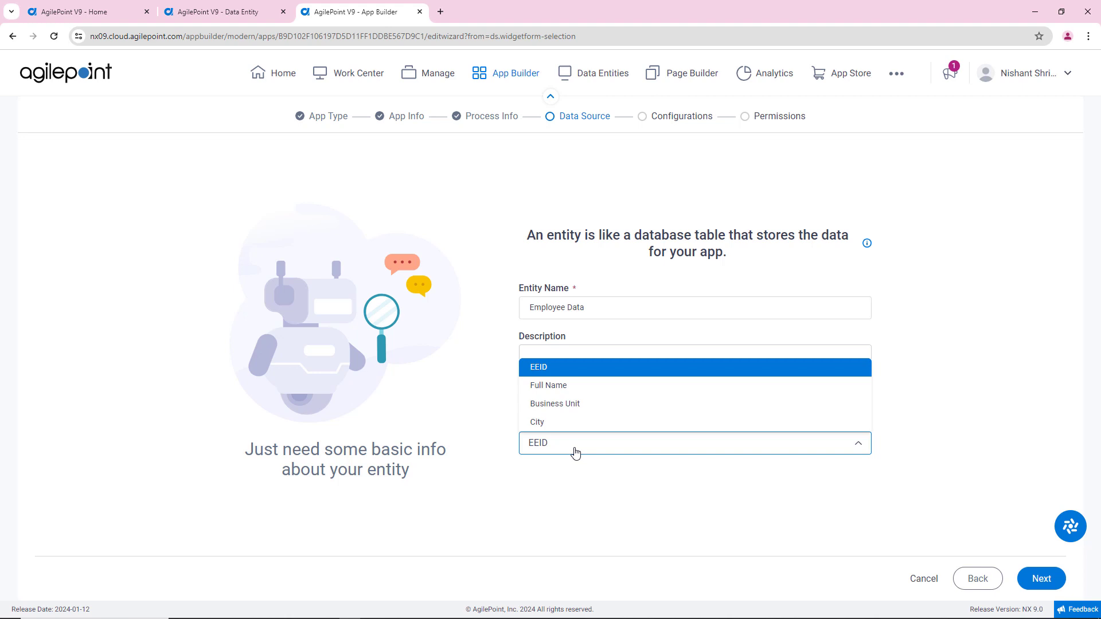
click(610, 373)
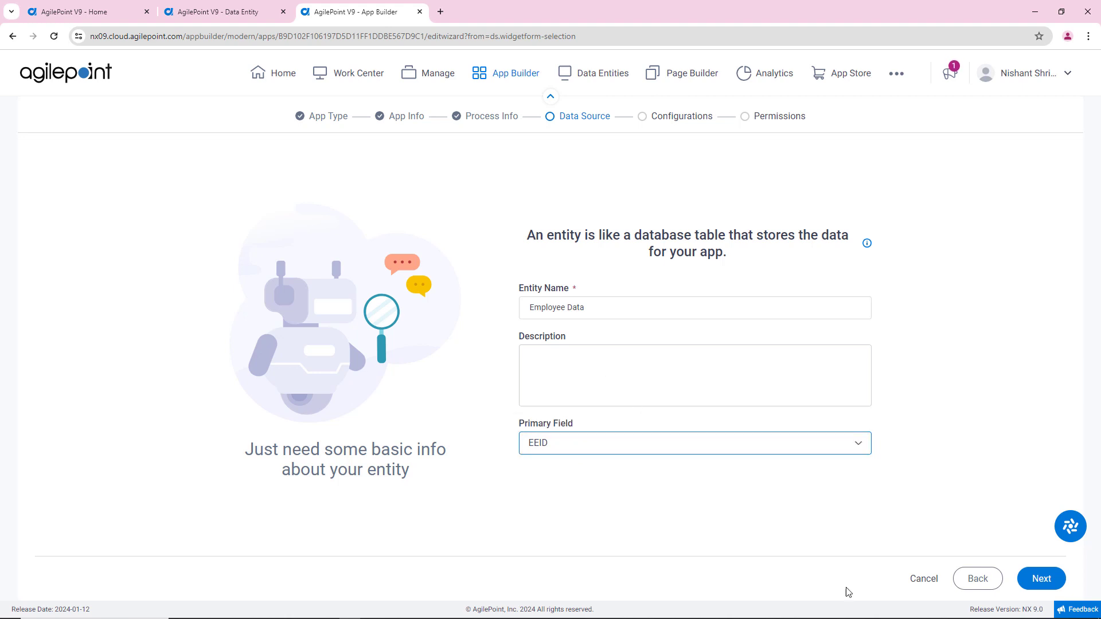
click(1042, 579)
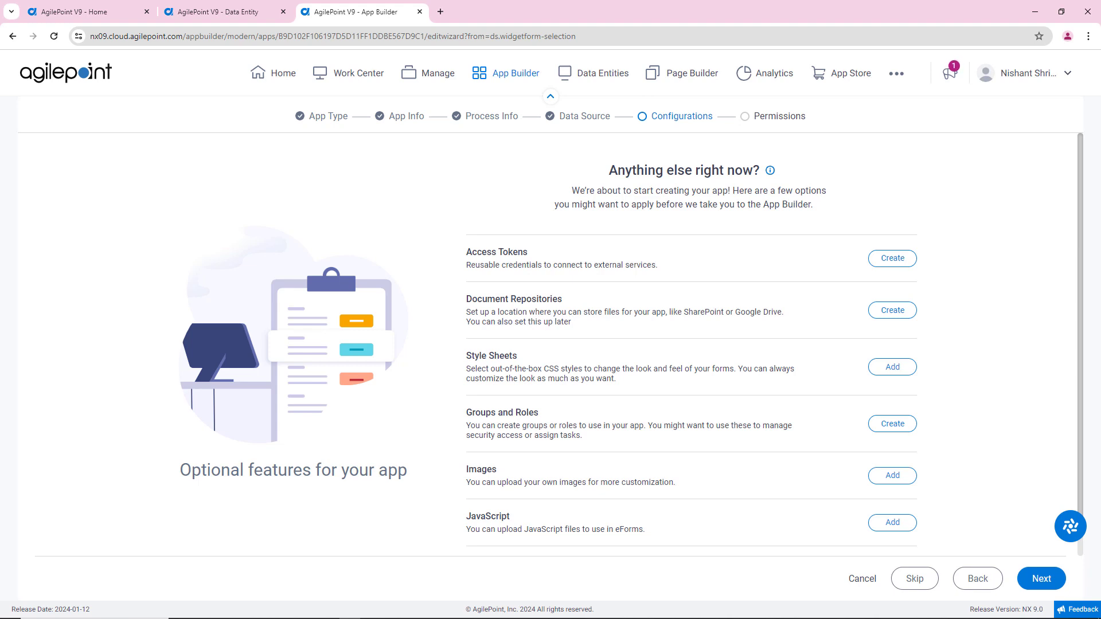
Step: Continue past the optional features without adding any and accept the default permissions to create the app
scroll(764, 453, down, 1)
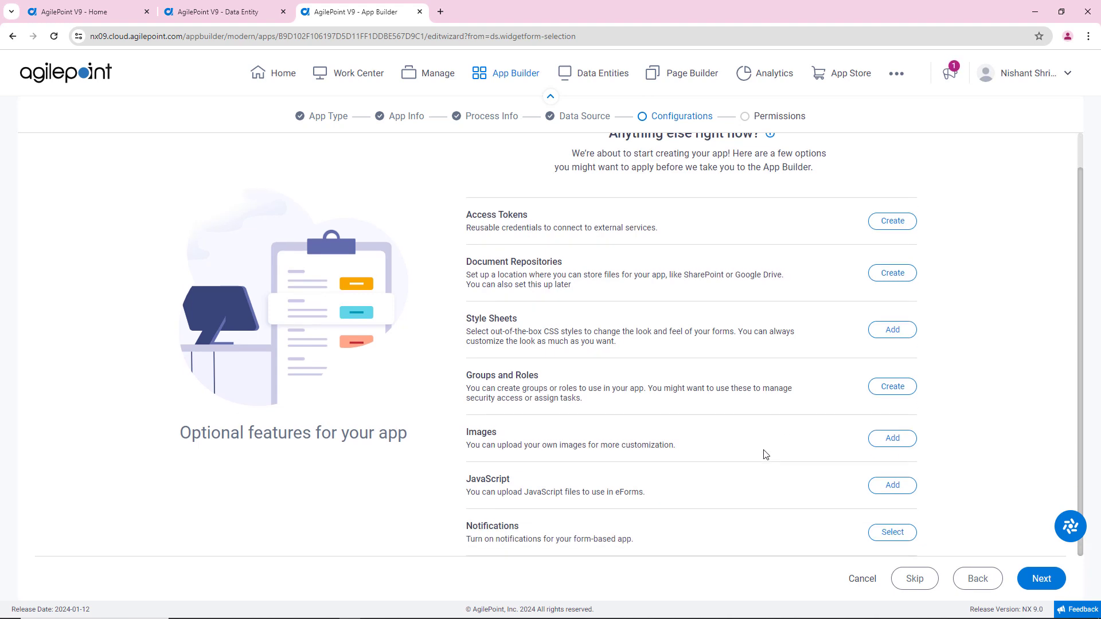
click(1036, 580)
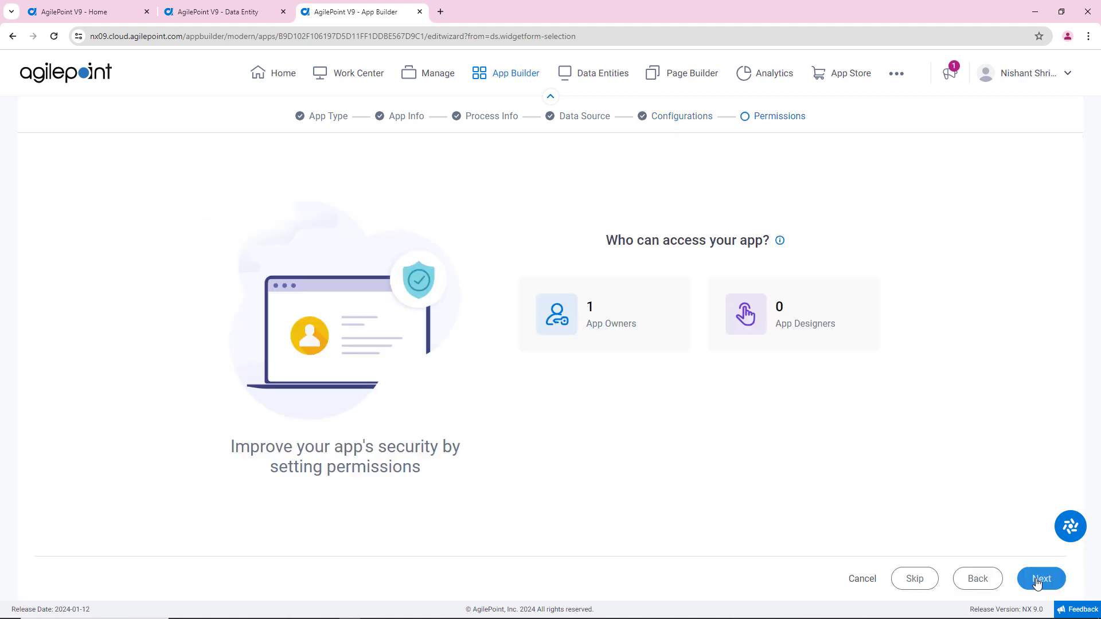
click(1037, 580)
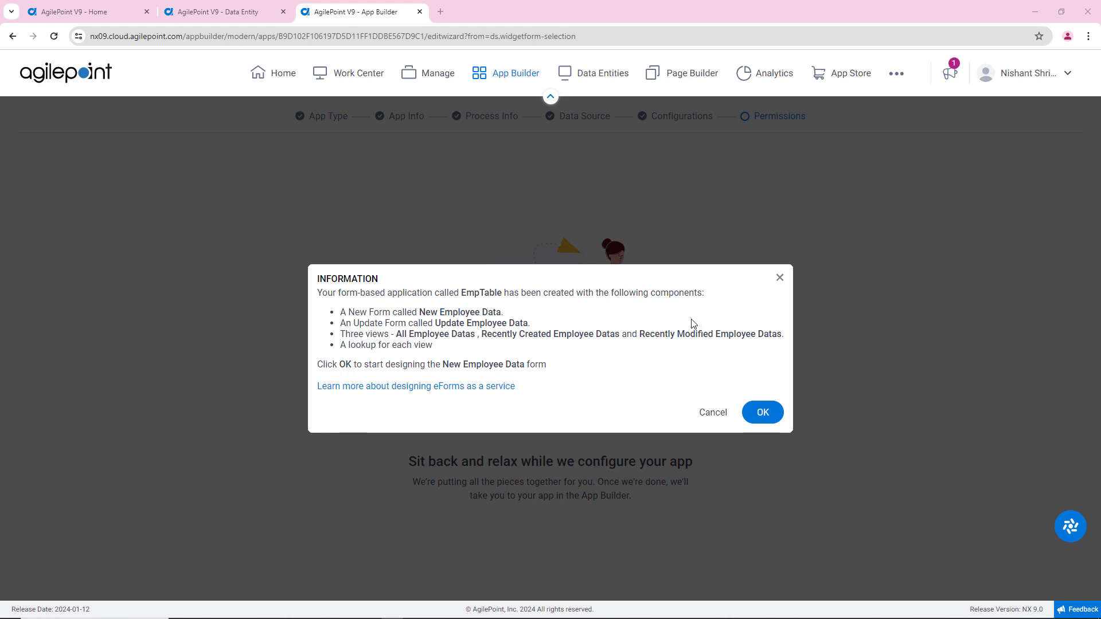
Step: Open the New Employee Data form for designing, preview it as PC Browser, and examine the Gender and Department choices
click(767, 416)
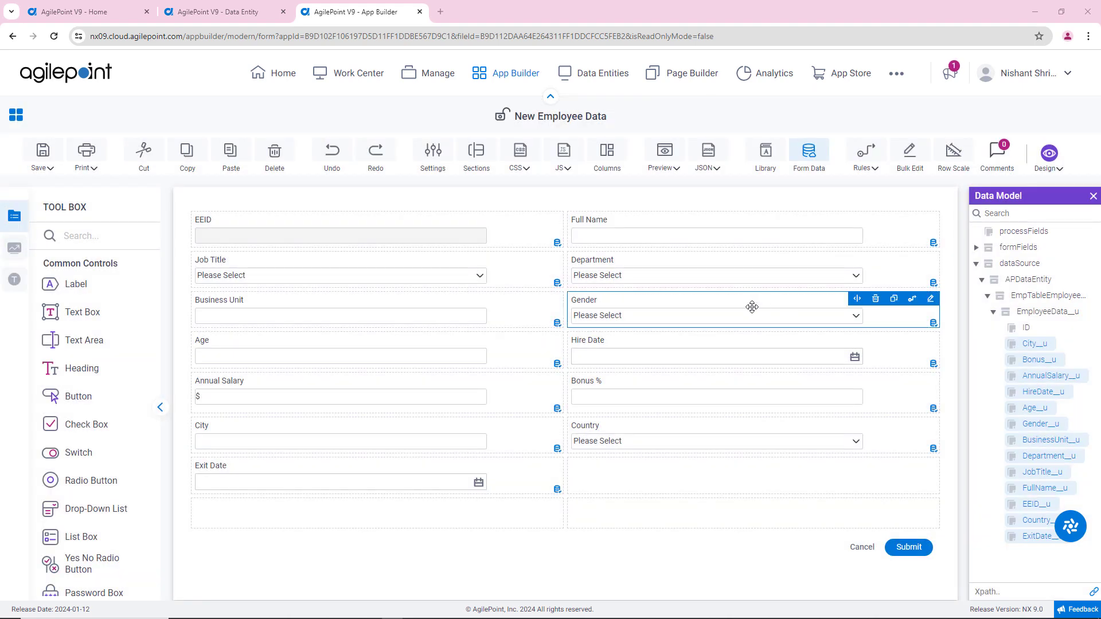
click(665, 161)
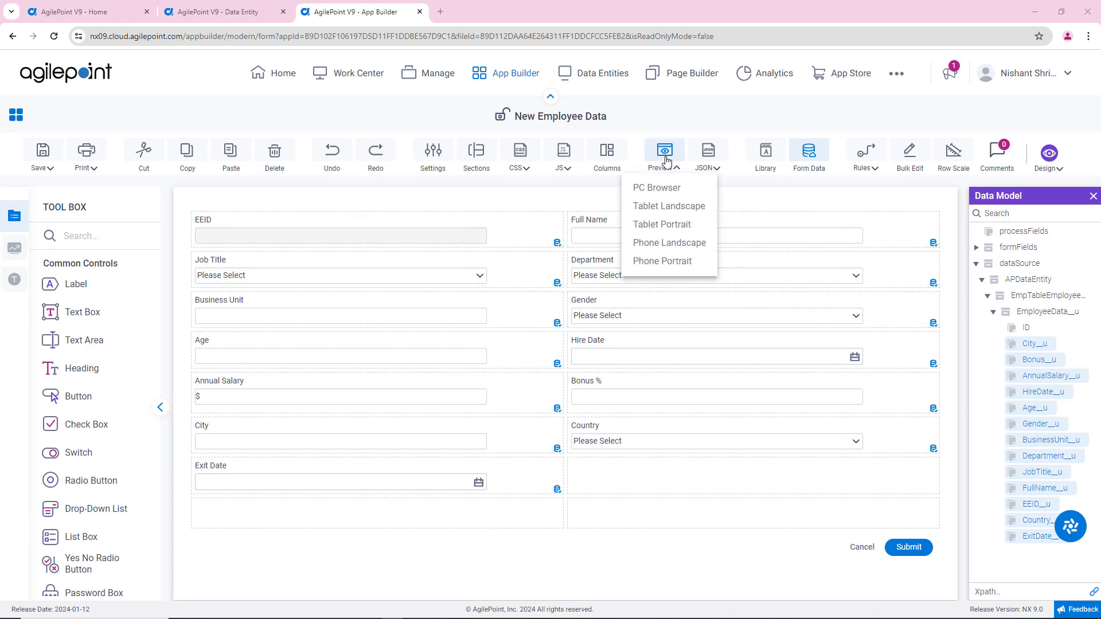
click(668, 189)
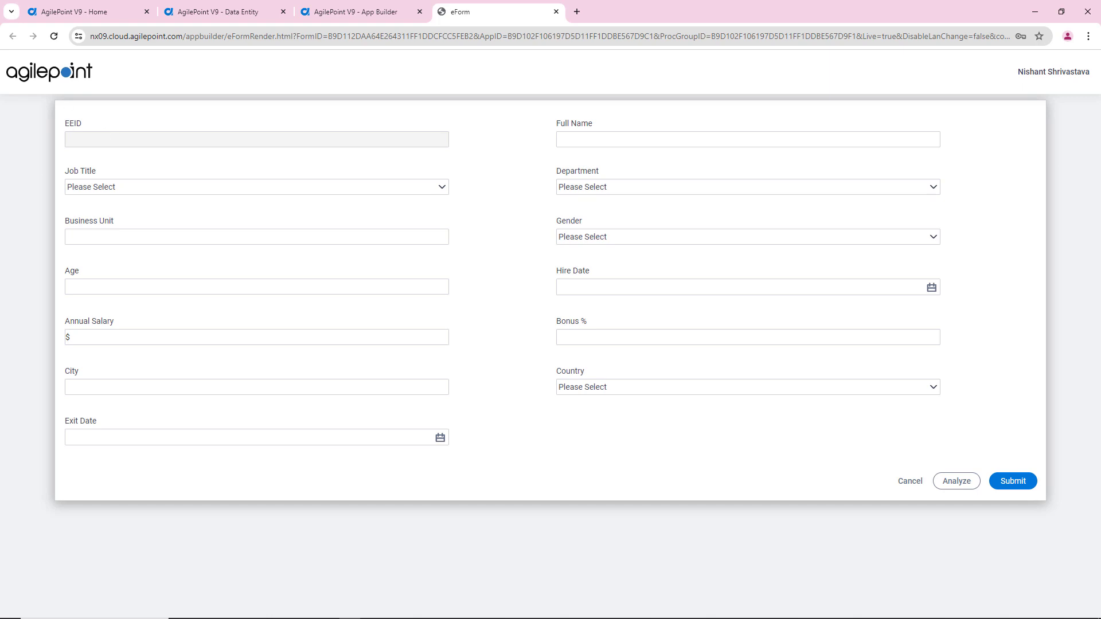
click(571, 237)
click(582, 237)
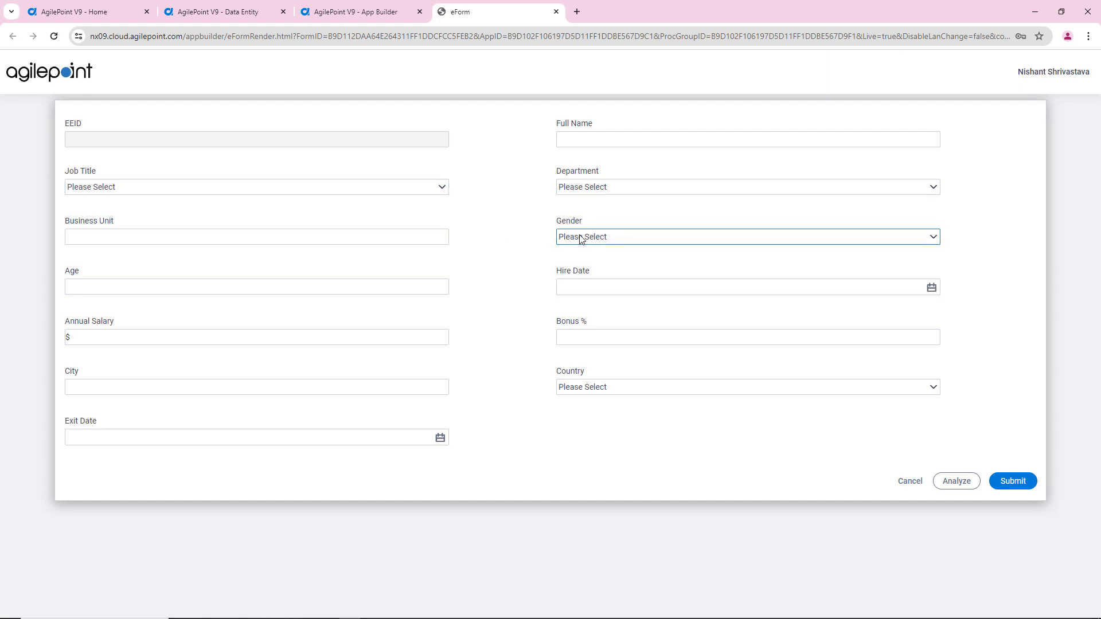
click(601, 184)
click(638, 182)
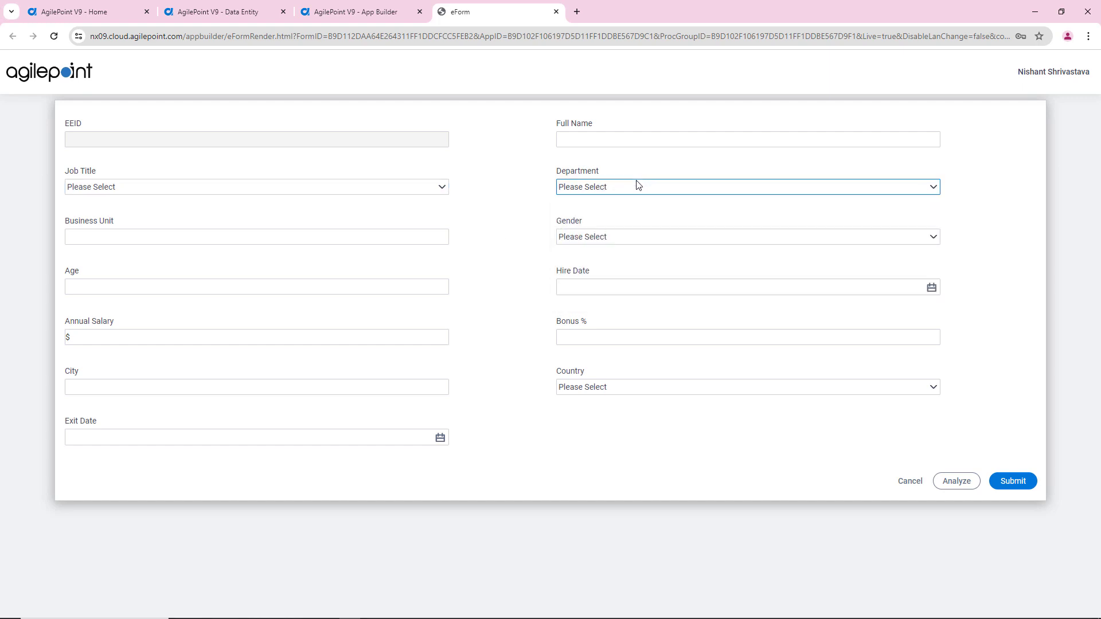
Step: Return to the New Employee Data form design, then save it and check it in
click(349, 15)
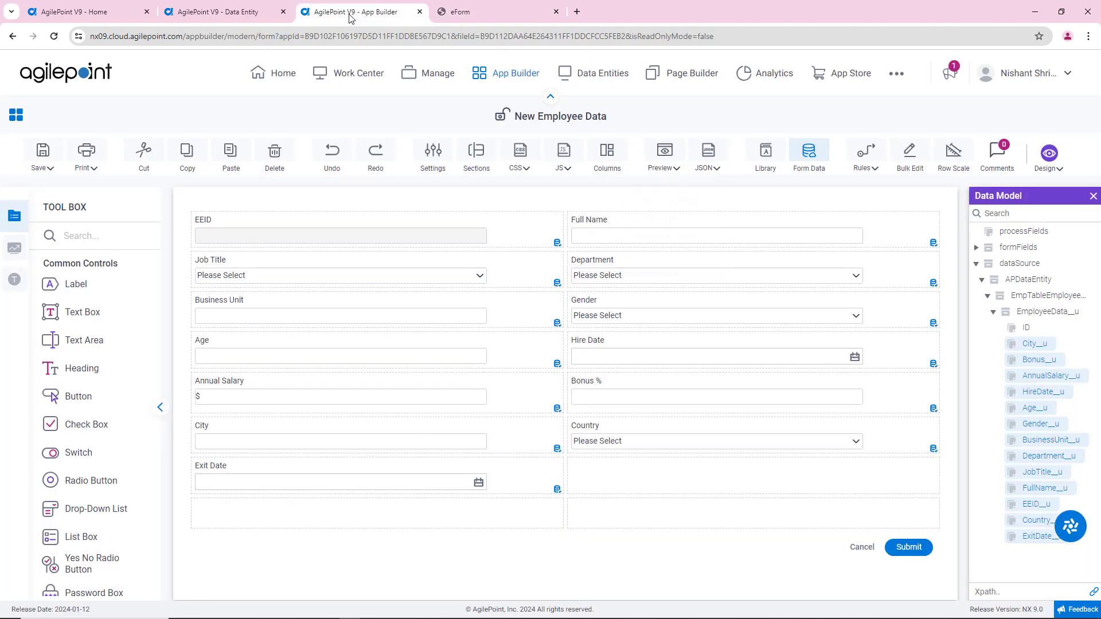
click(43, 160)
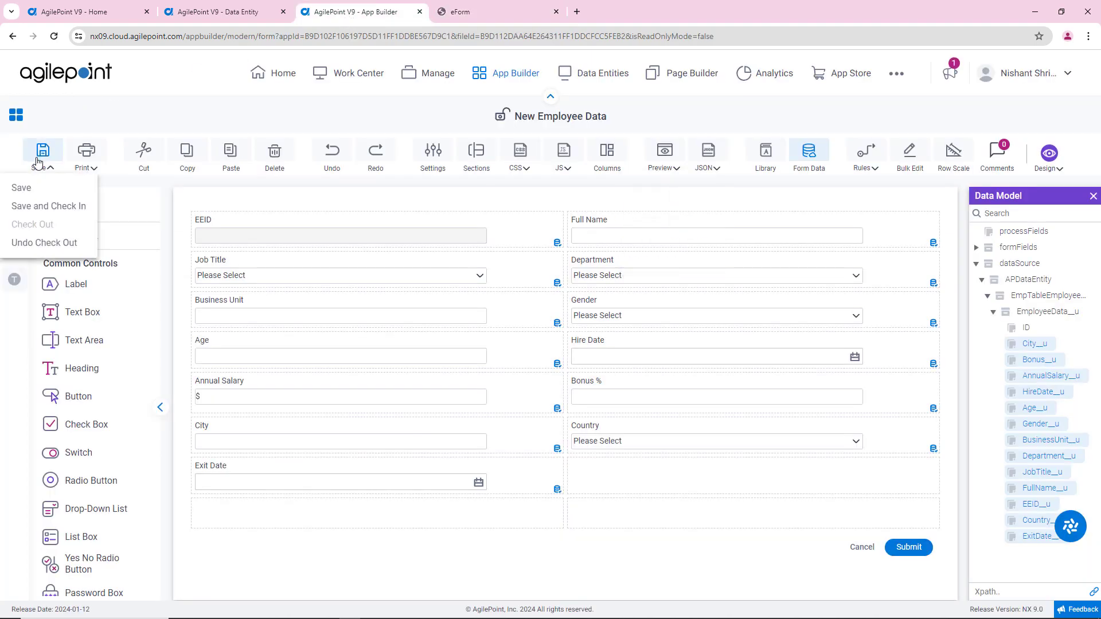
click(43, 208)
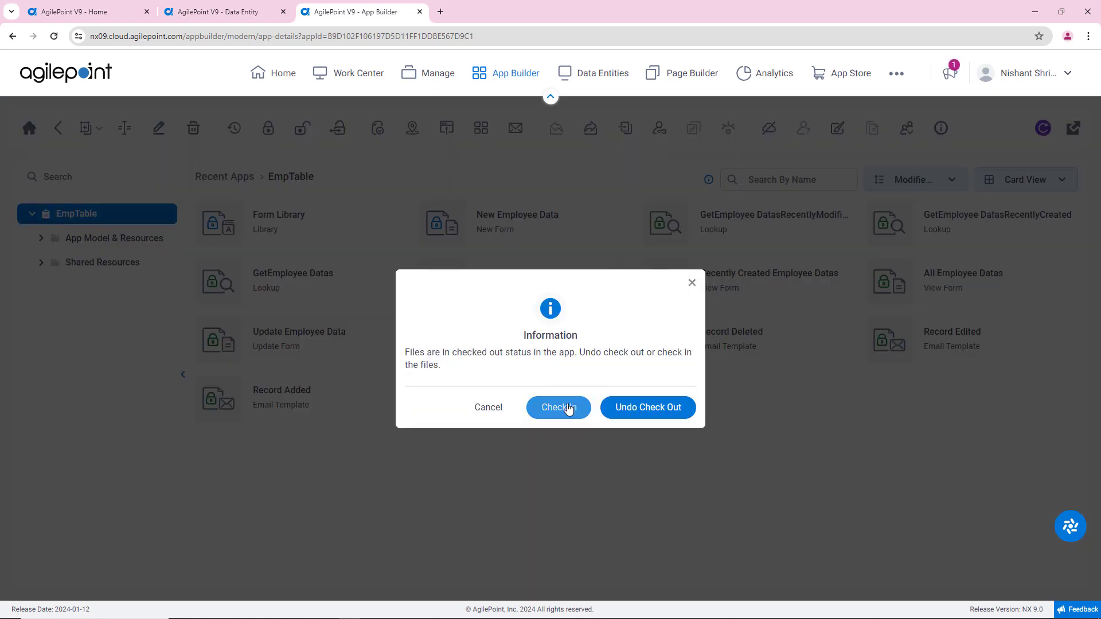
Step: Publish the EmpTable app as version 1.00 with All Employee Datas as the default view, and launch it
click(565, 408)
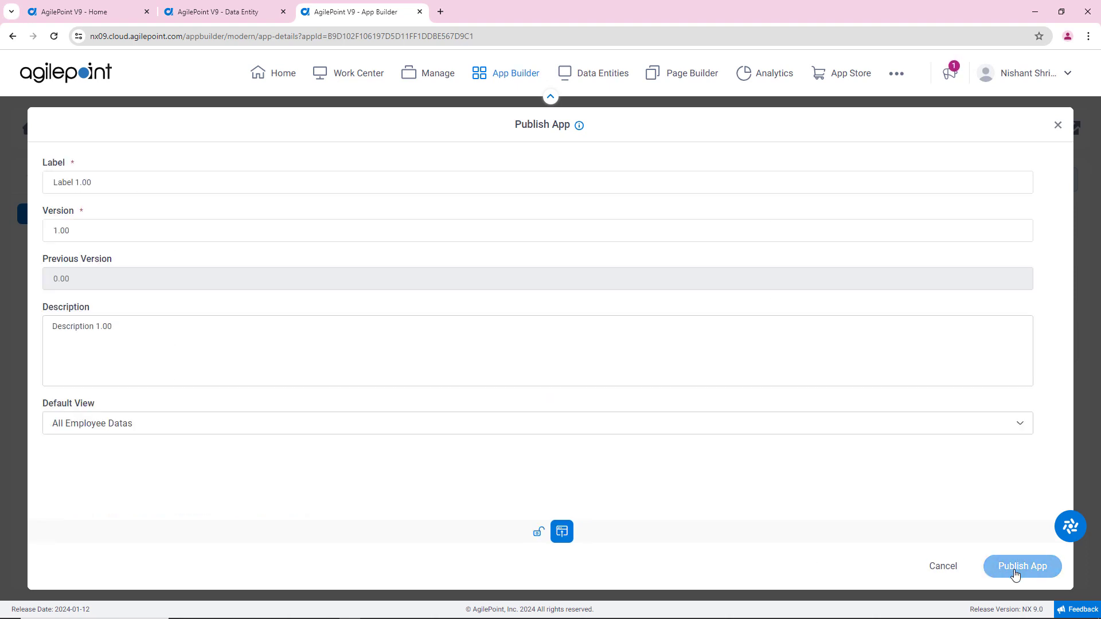
click(1015, 573)
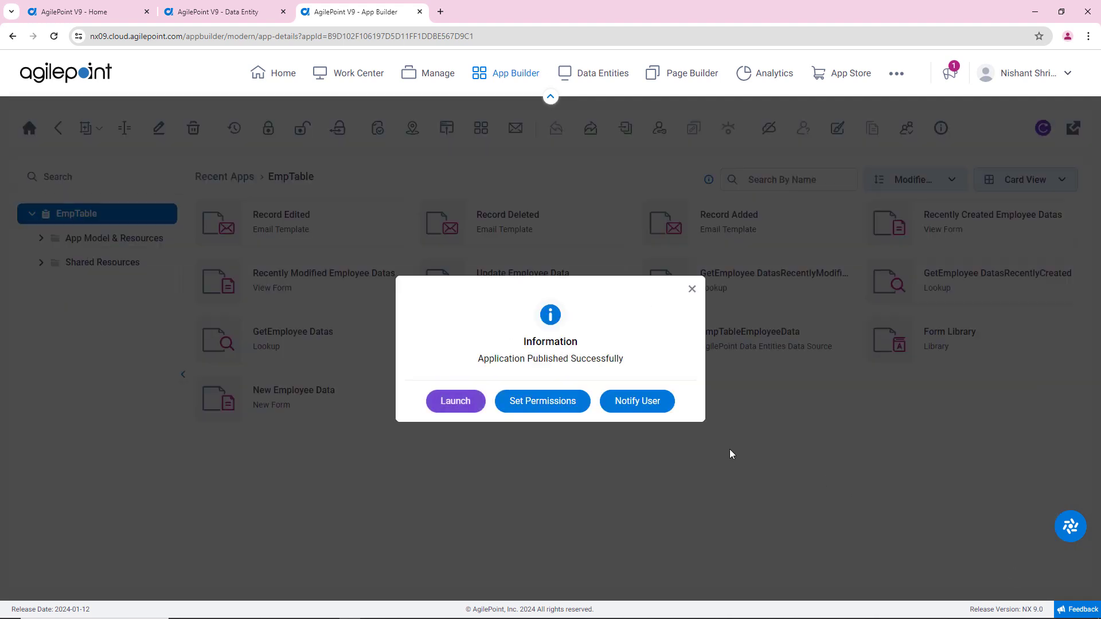
click(467, 408)
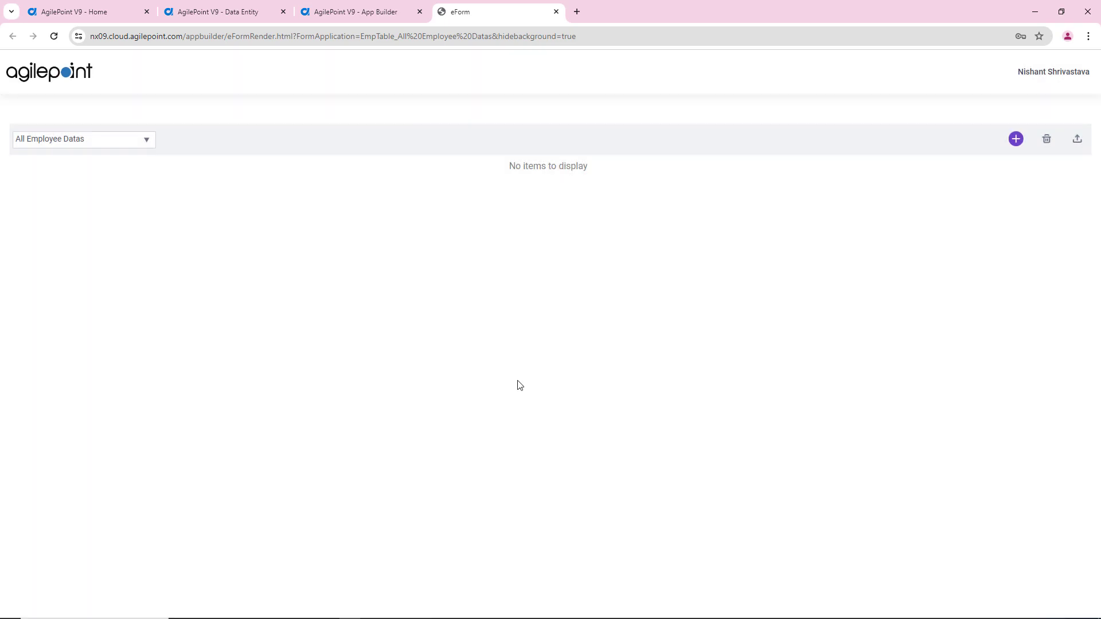
Step: Check the available employee views, keep All Employee Datas, and start a new employee record
click(81, 145)
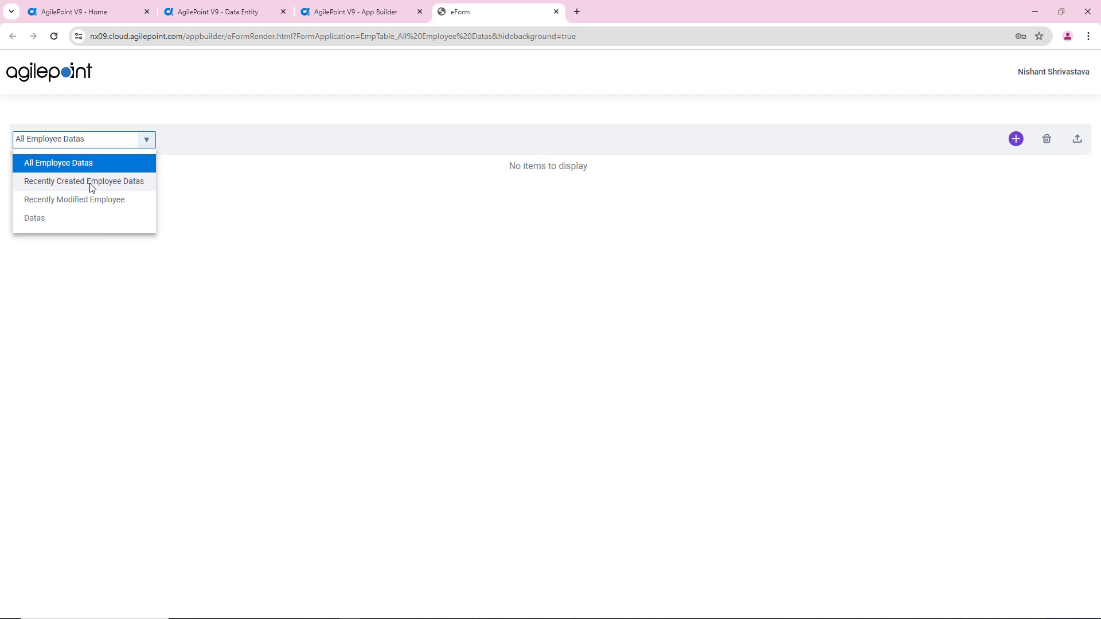
click(312, 269)
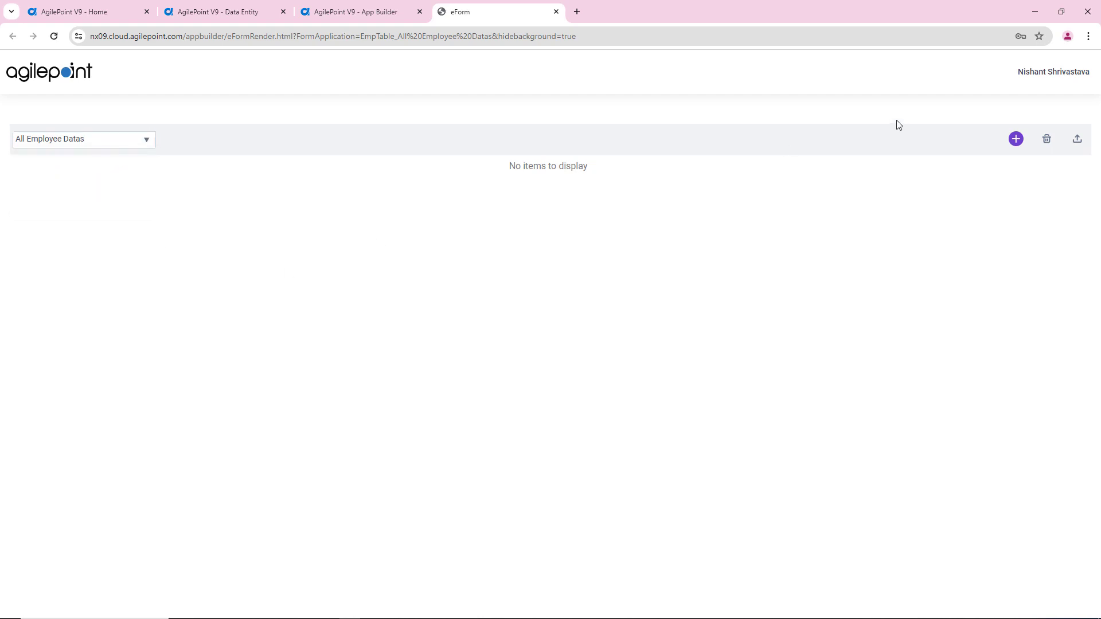
click(1015, 142)
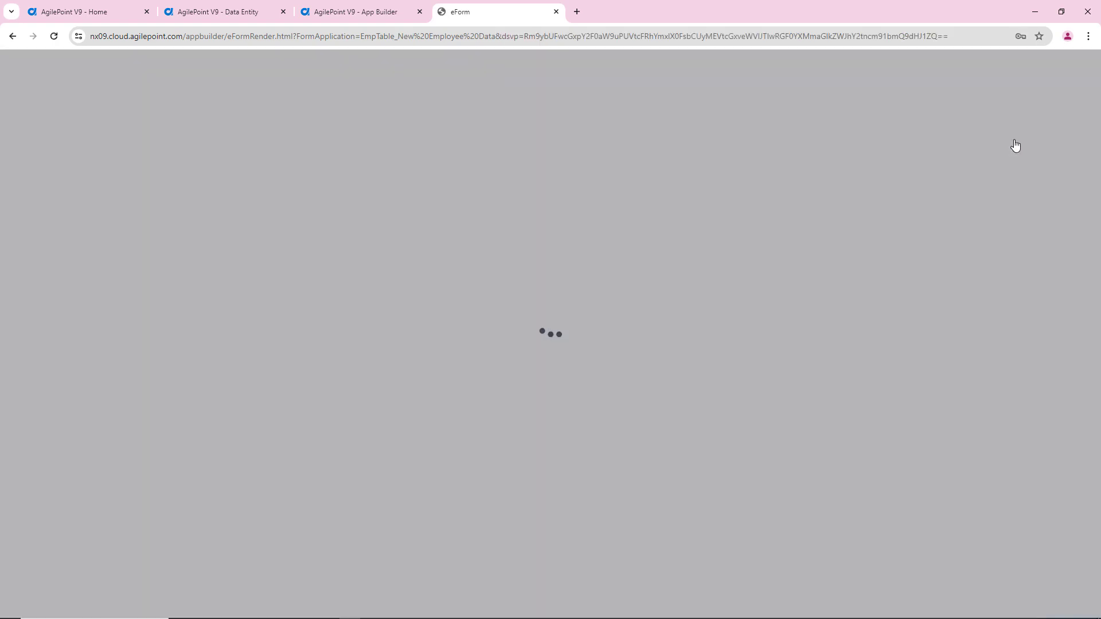